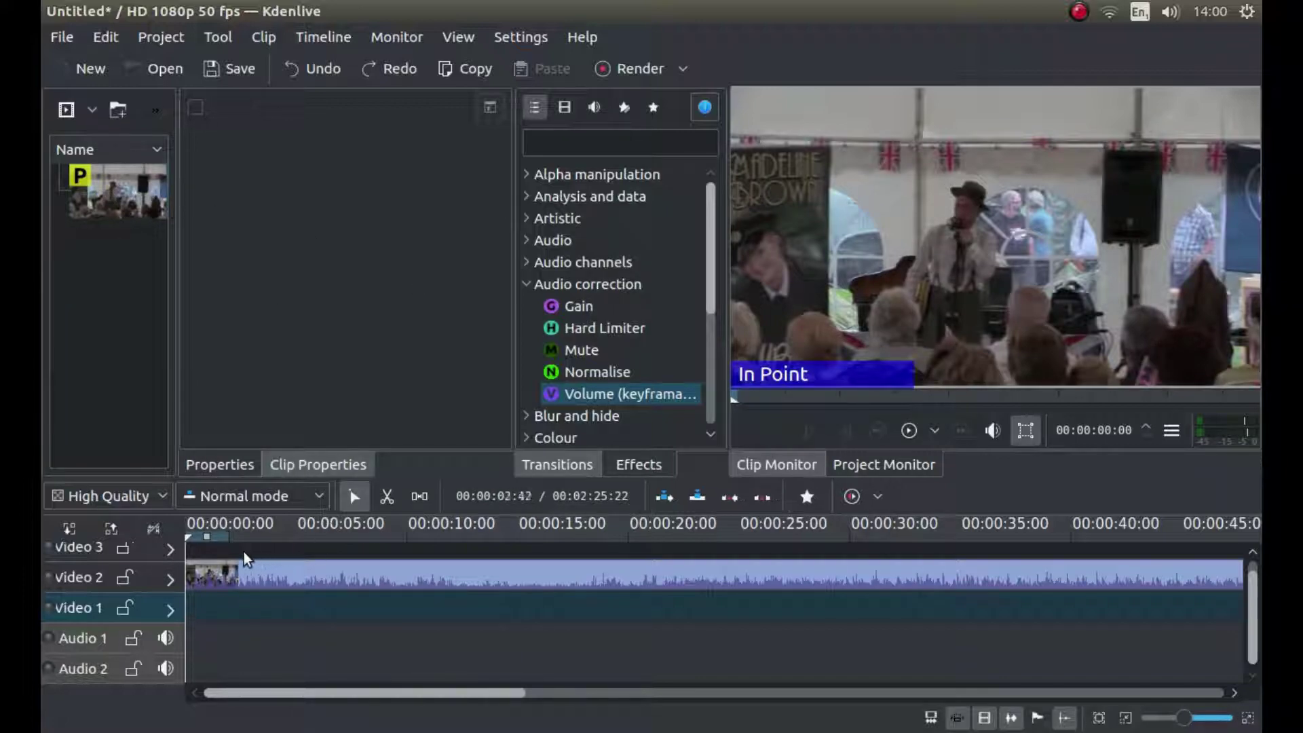
# Scrub the playhead further into the clip and briefly check the list of available panels.
pyautogui.moveTo(239, 551); pyautogui.dragTo(165, 555)
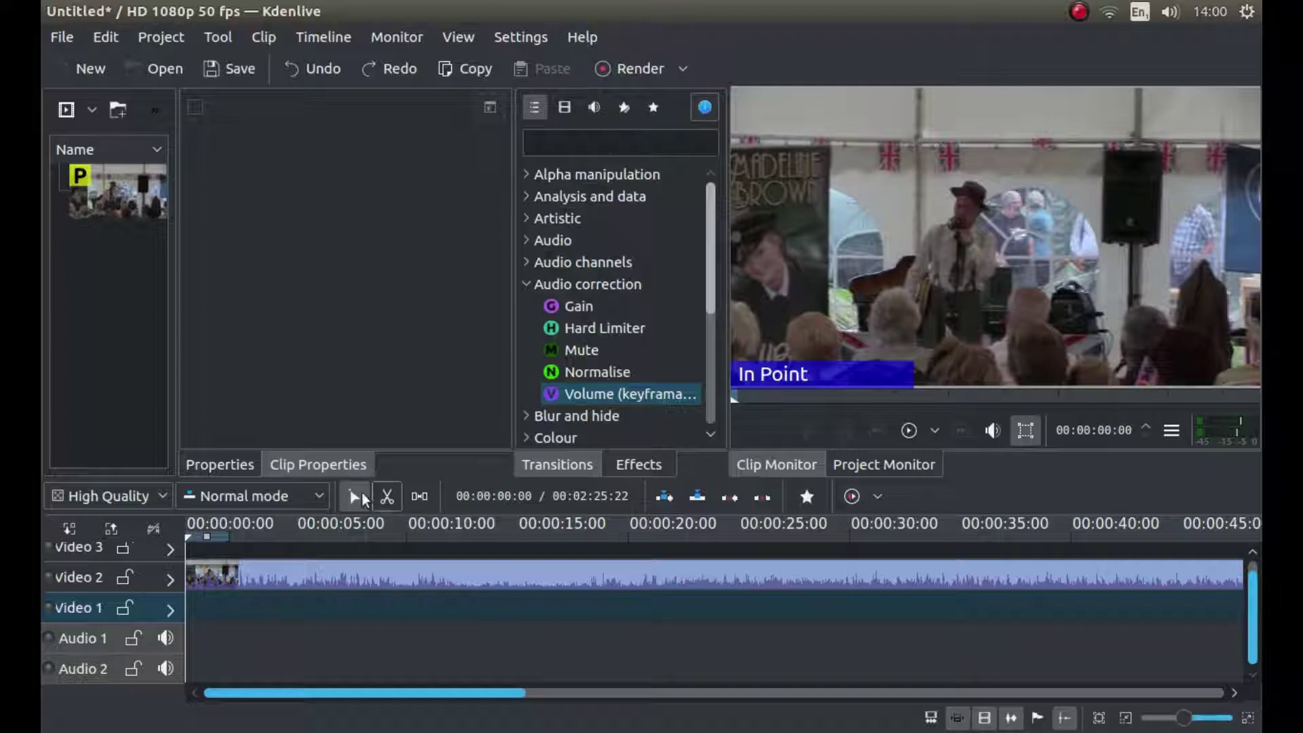
pyautogui.moveTo(307, 535); pyautogui.dragTo(162, 537)
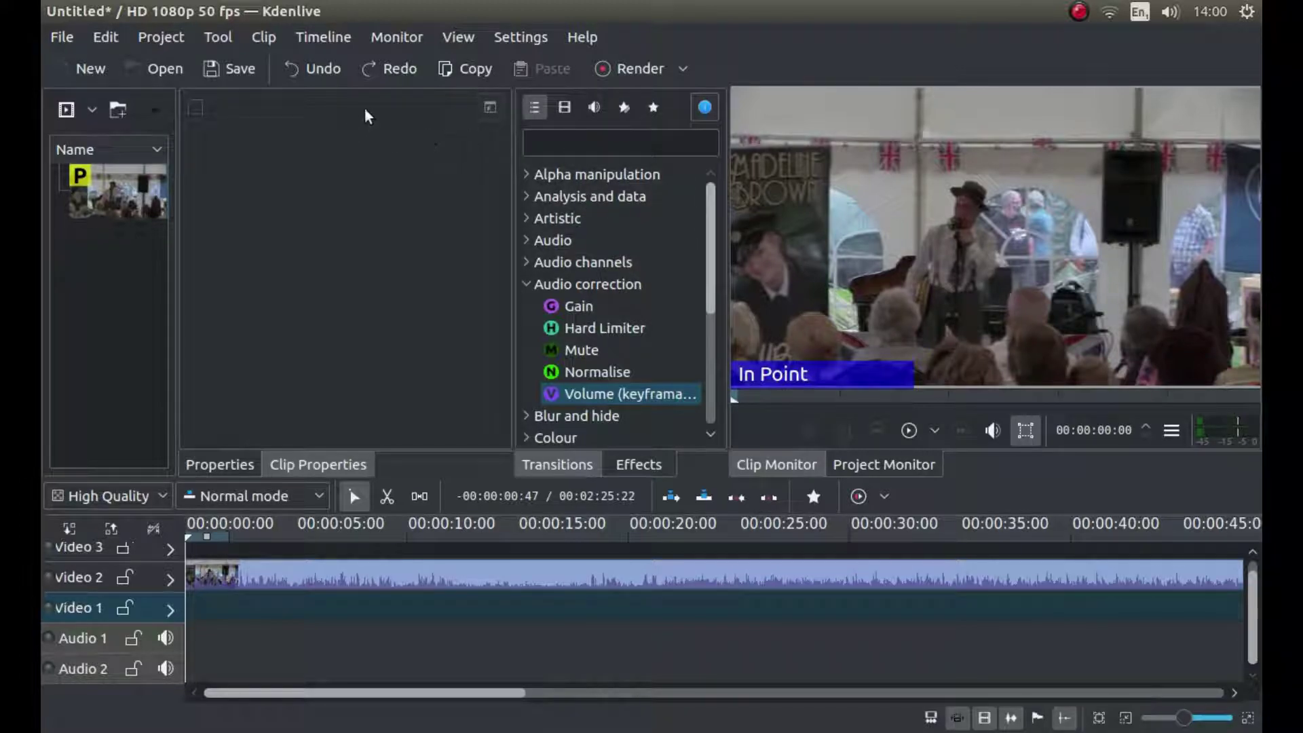
pyautogui.click(461, 43)
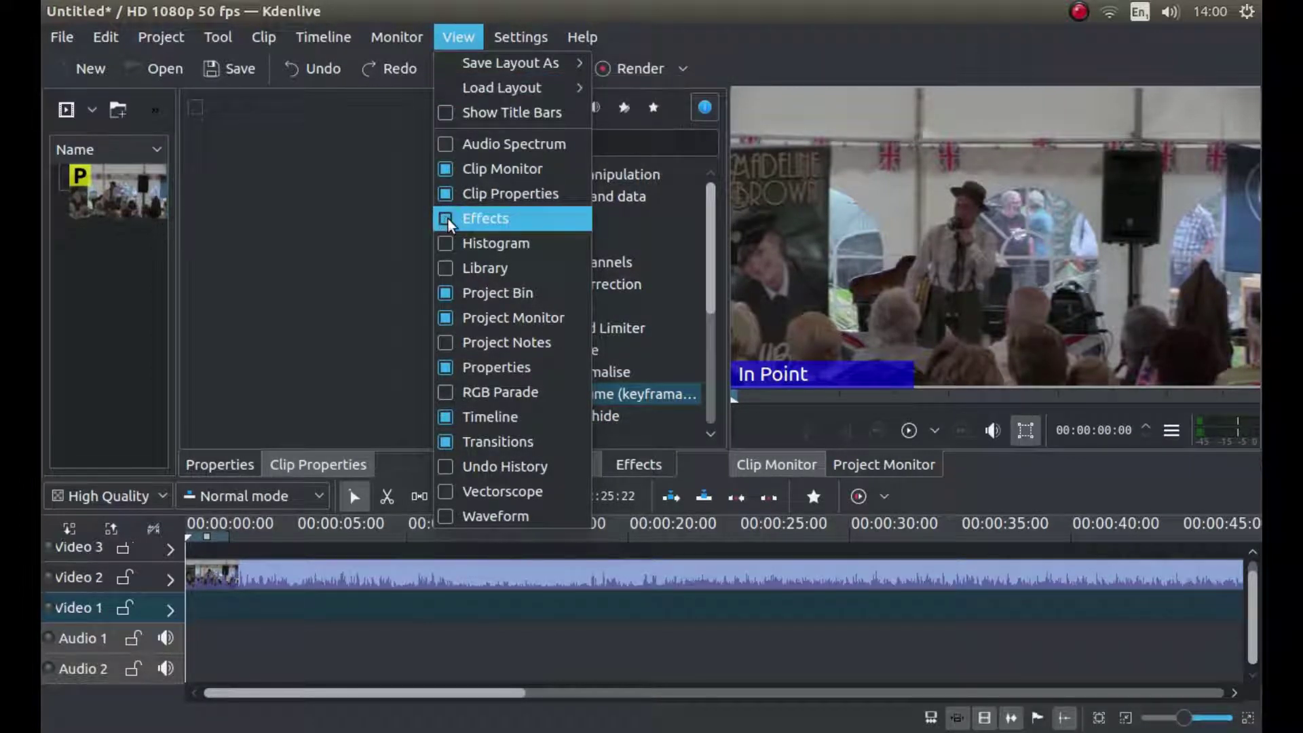
pyautogui.click(373, 210)
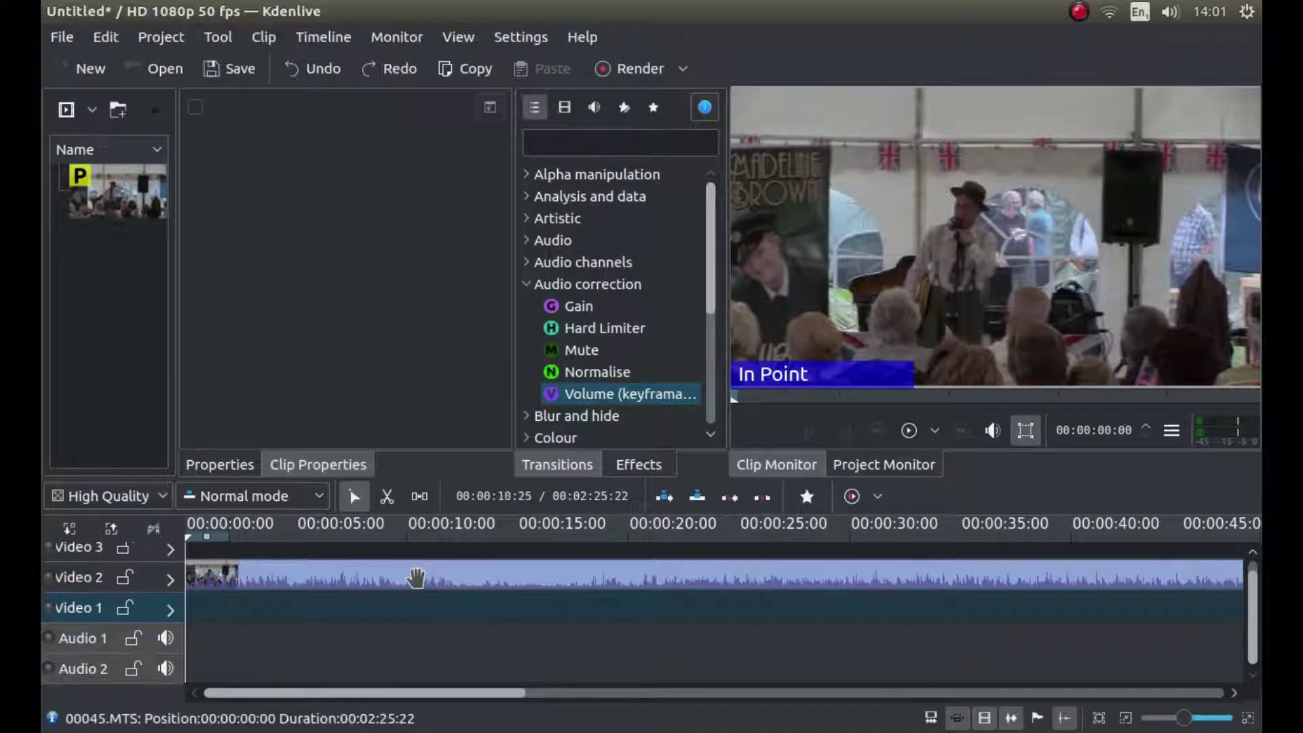
# Split the 00045.MTS clip's audio onto Audio 1 and collapse the Audio correction category.
pyautogui.rightClick(483, 573)
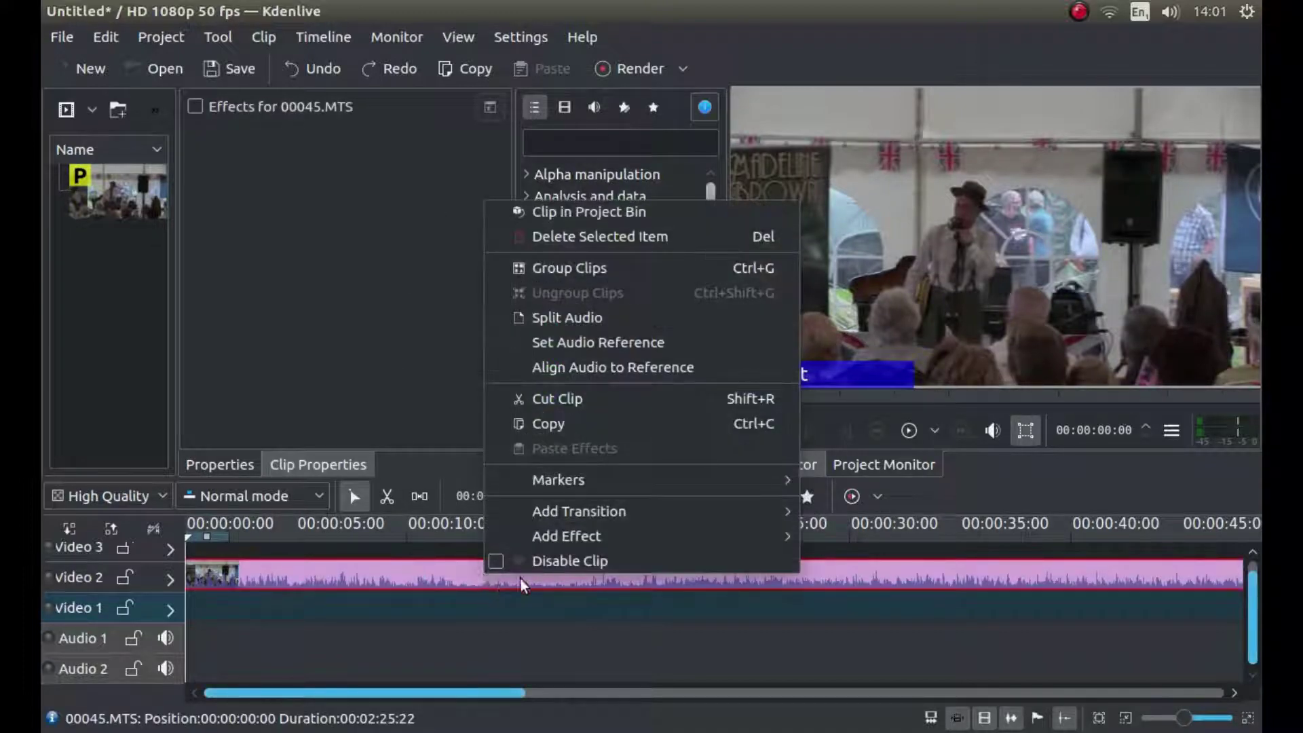
pyautogui.click(559, 322)
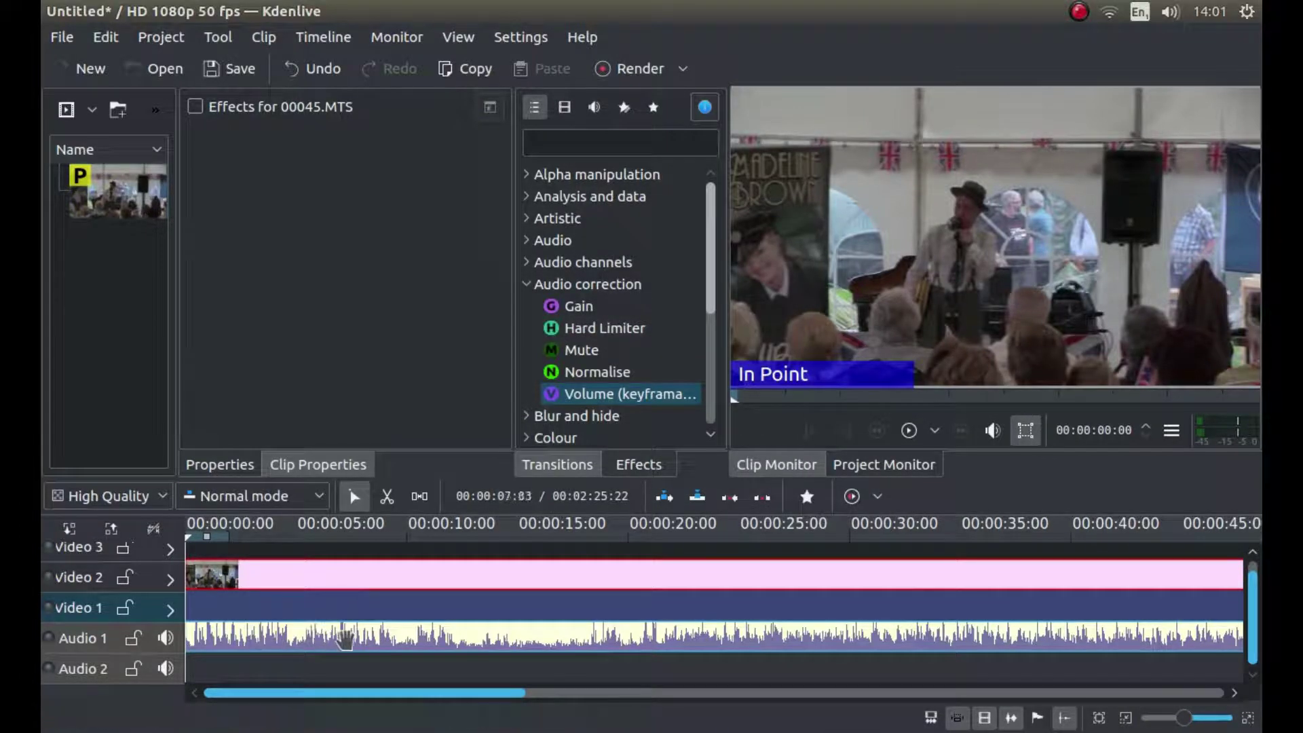
pyautogui.click(525, 284)
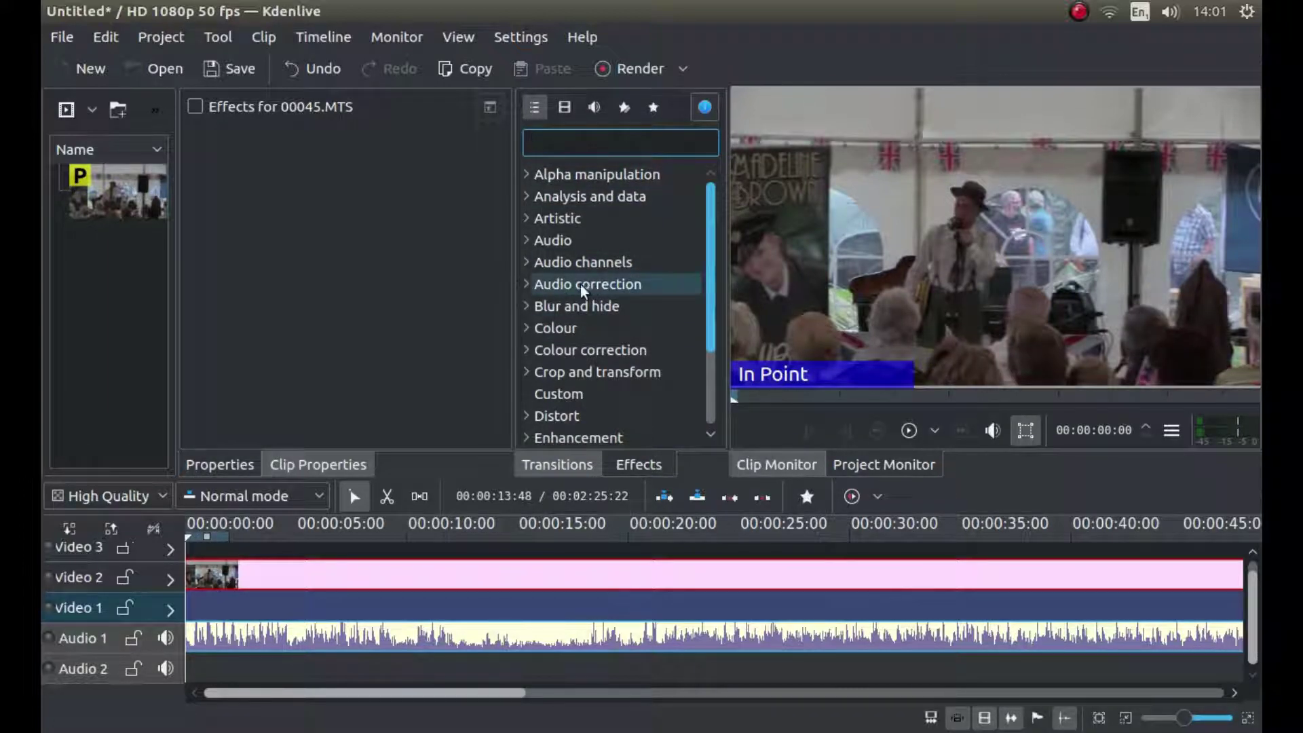
# Drag Volume (keyframable) from Audio correction onto the Audio 1 clip, then park the playhead near 8 seconds.
pyautogui.click(528, 284)
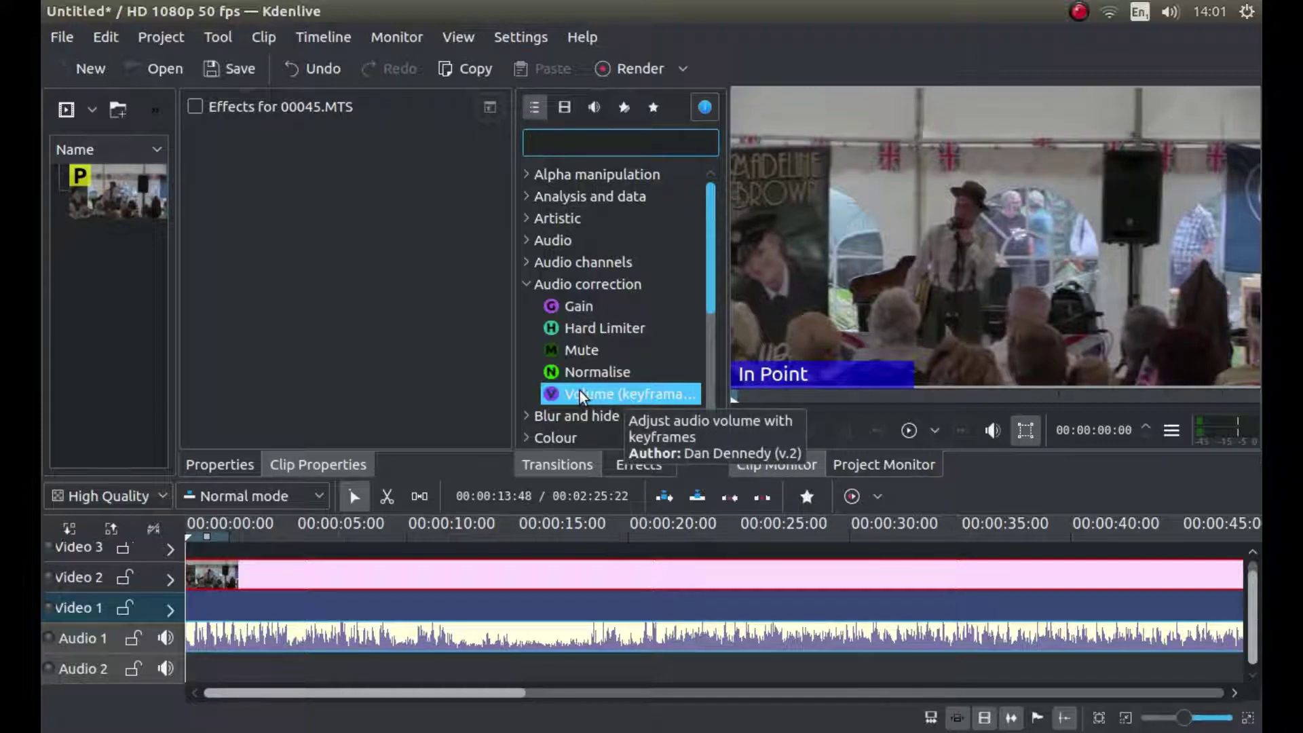
pyautogui.moveTo(618, 391); pyautogui.dragTo(468, 633)
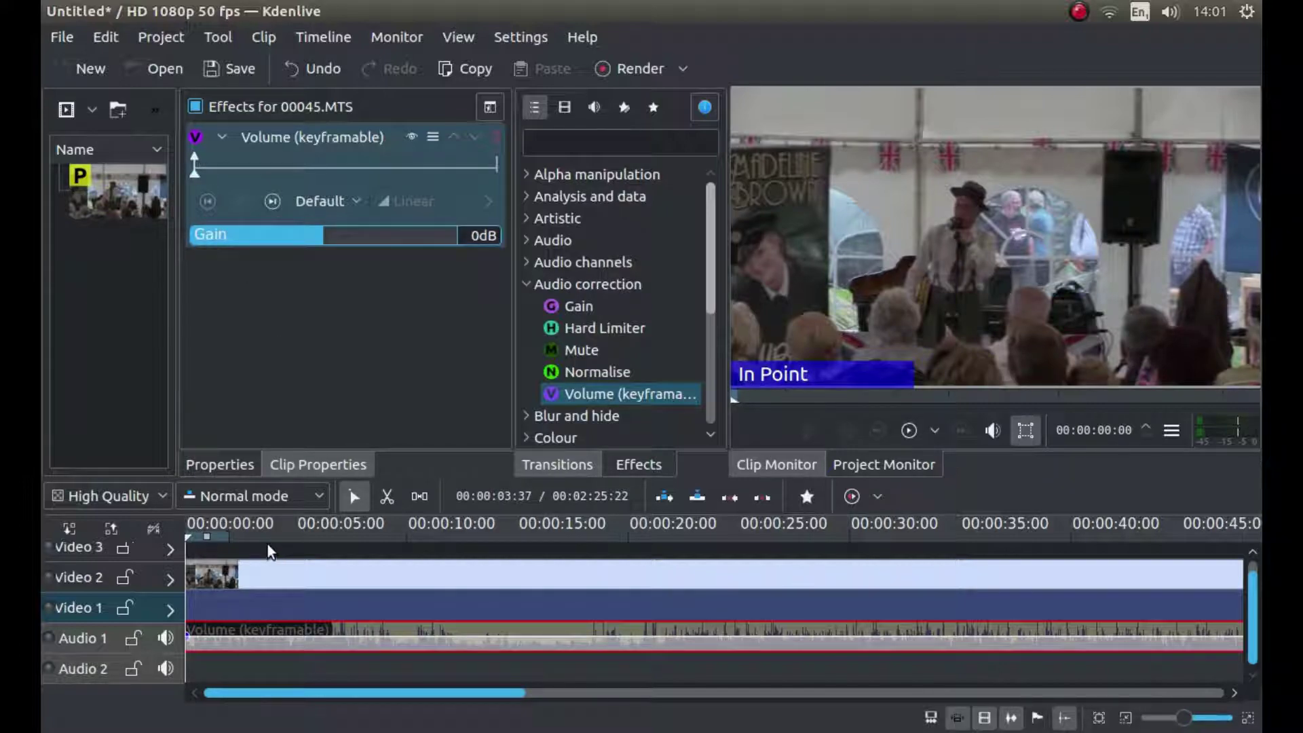
pyautogui.click(381, 538)
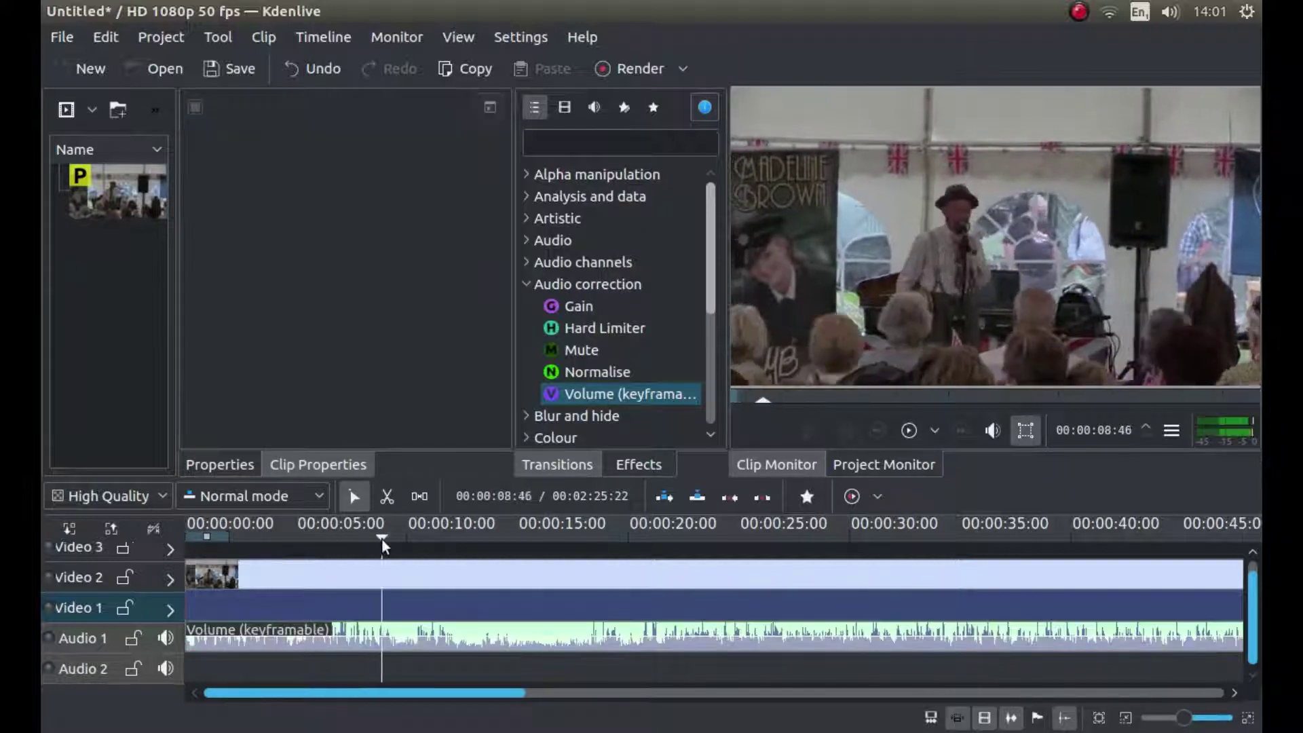
# Lower the Volume effect's gain at the clip-start keyframe to -16dB and open the effect's menu.
pyautogui.click(486, 635)
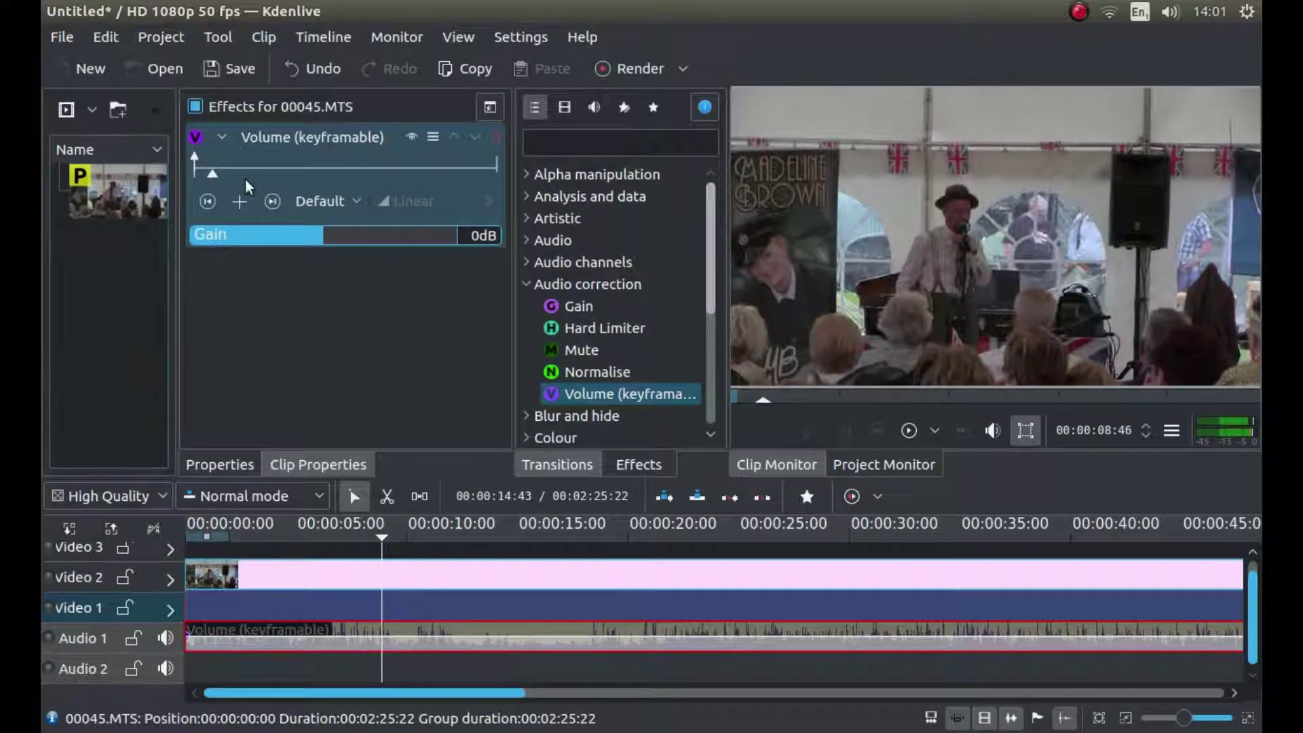
pyautogui.click(207, 202)
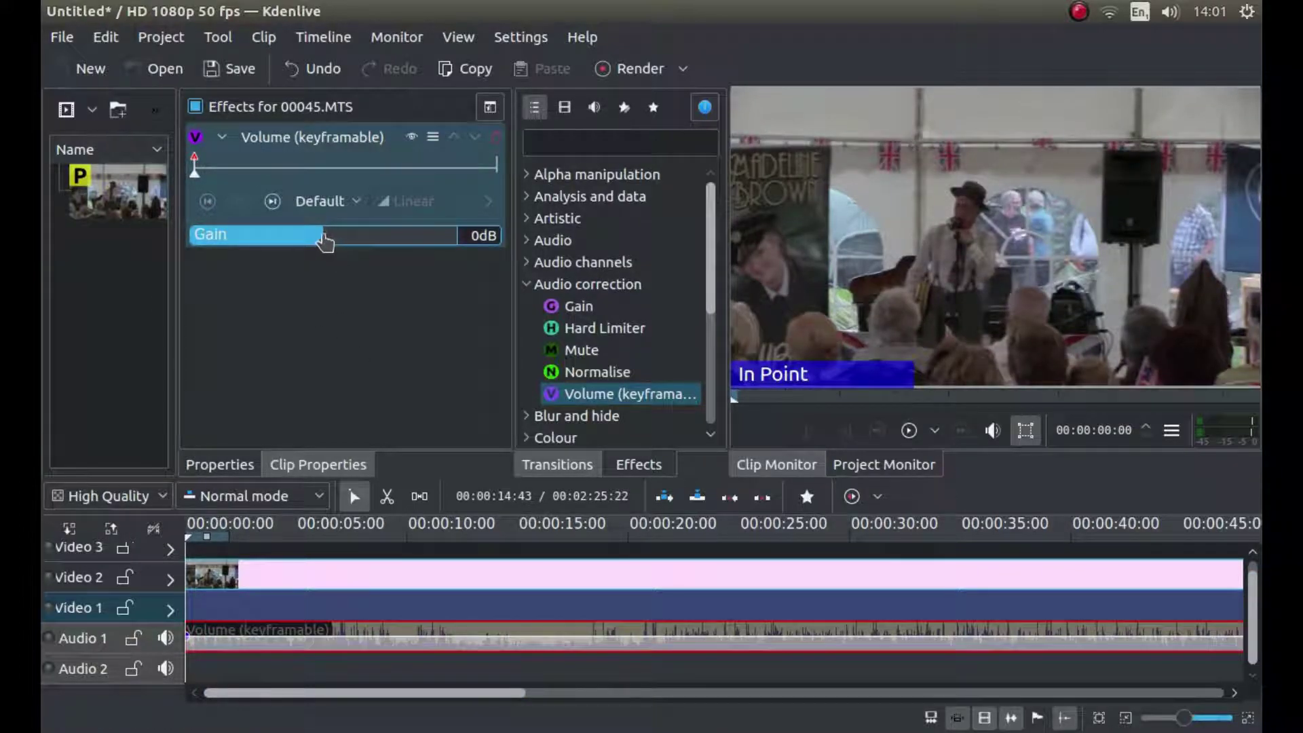
pyautogui.moveTo(327, 238); pyautogui.dragTo(288, 243)
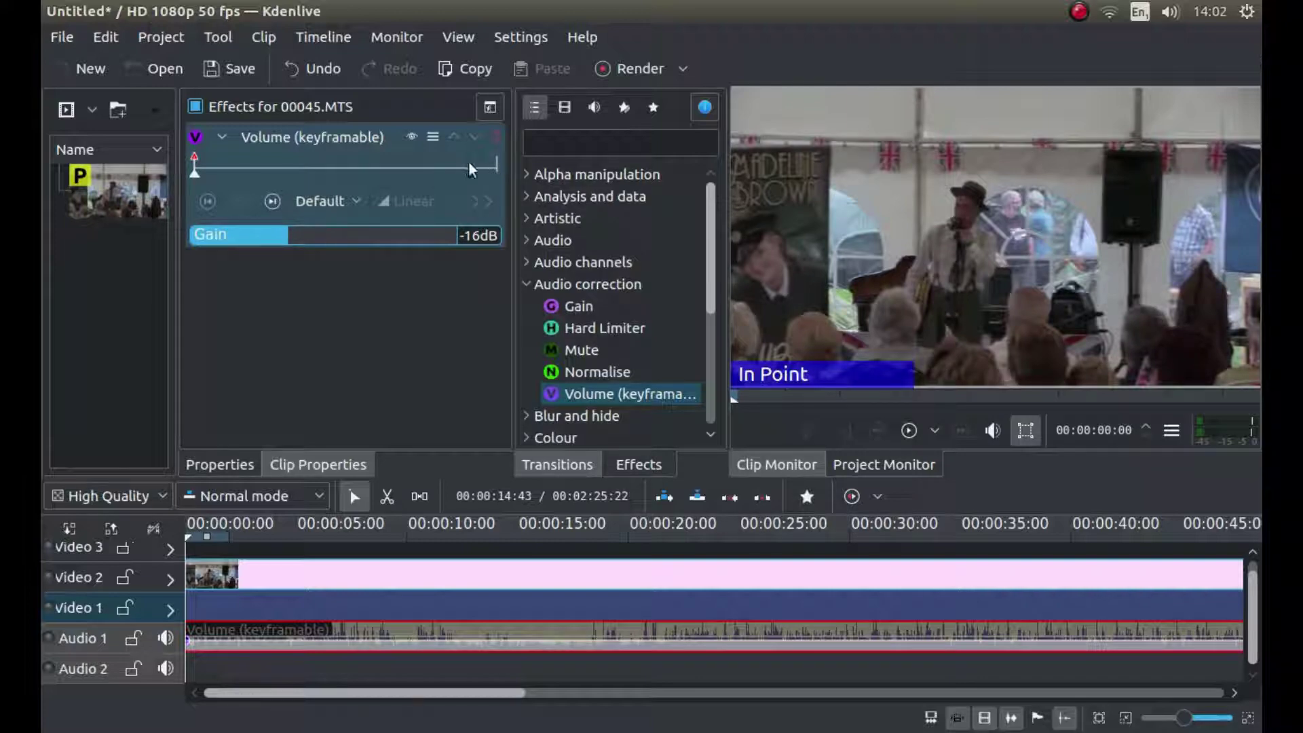
pyautogui.click(430, 135)
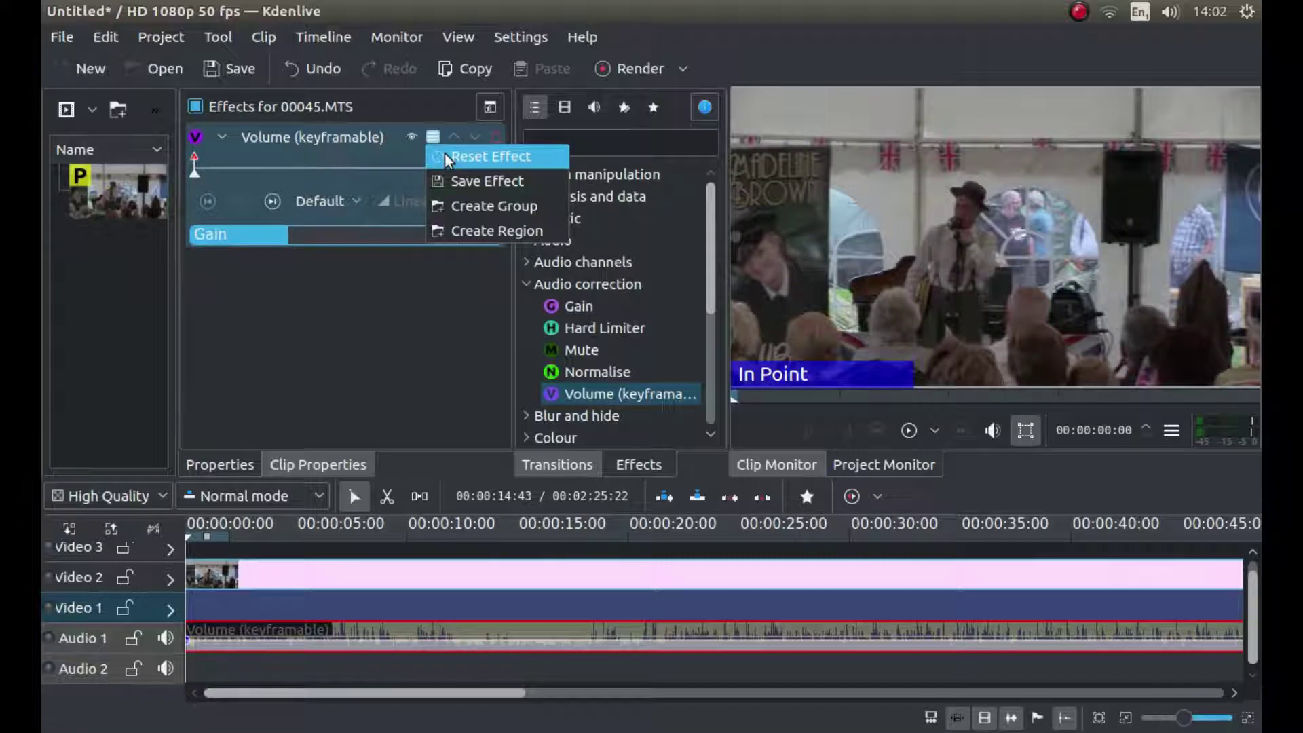
pyautogui.click(445, 157)
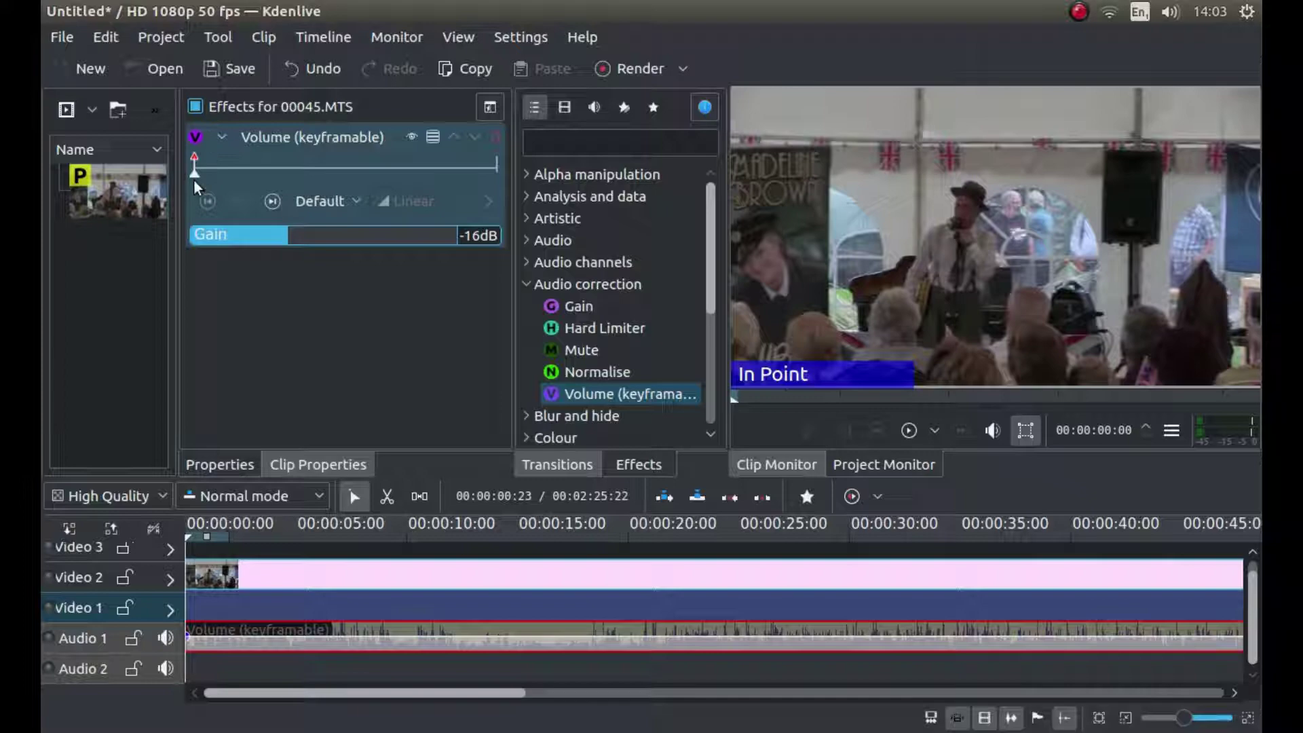
# Preview around 19 seconds, return to the clip start, and park the playhead at about 11 seconds.
pyautogui.moveTo(194, 176); pyautogui.dragTo(232, 175)
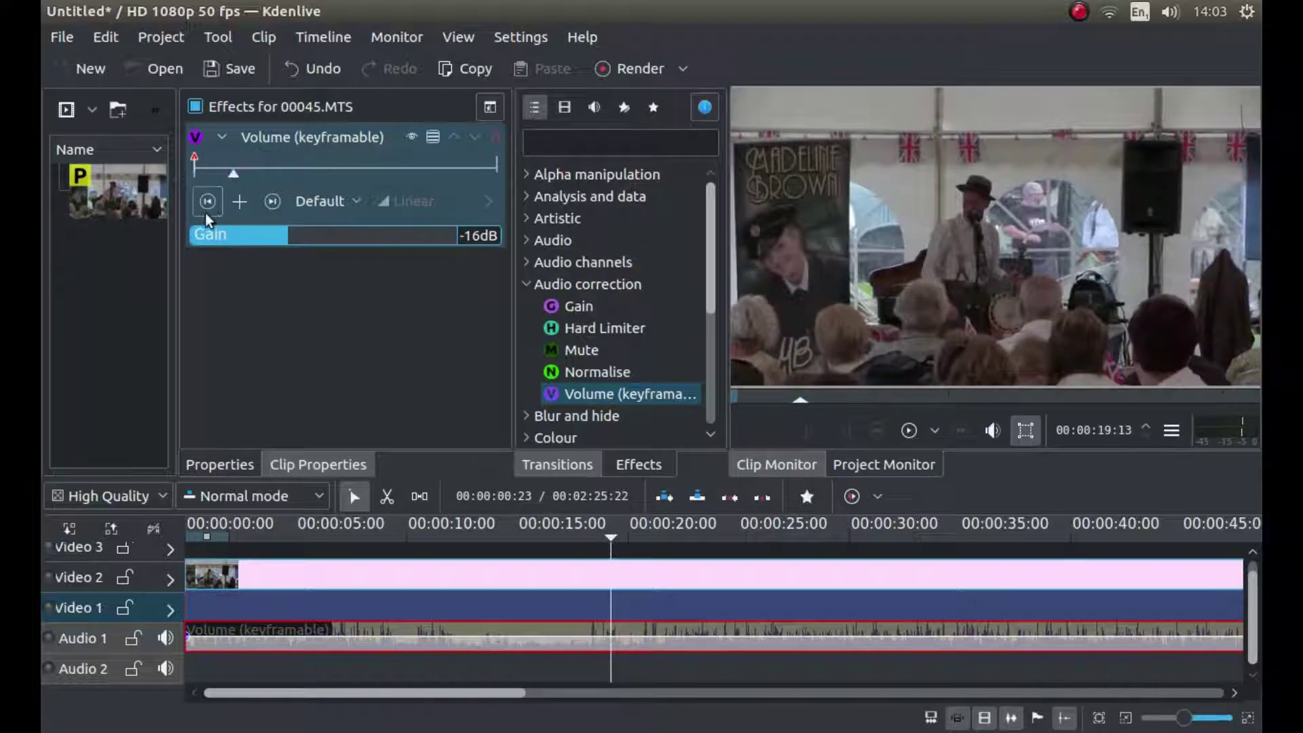
pyautogui.click(211, 199)
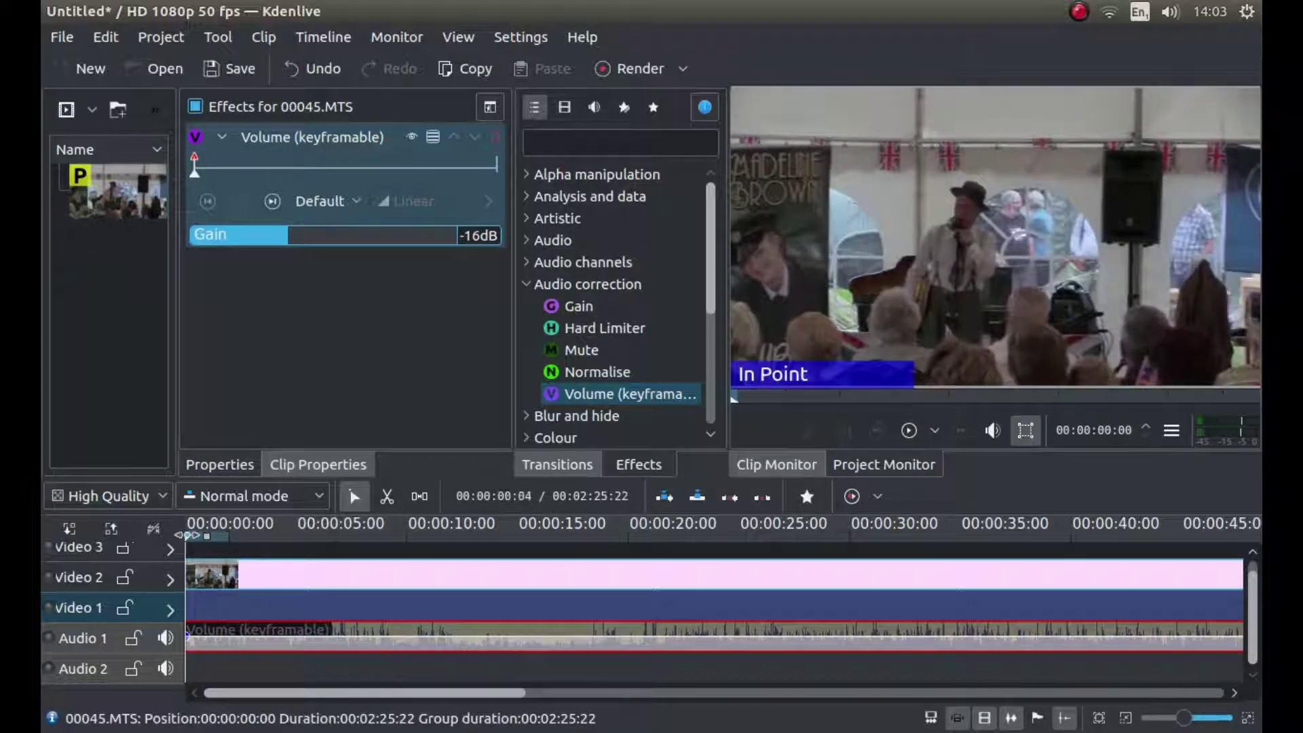
pyautogui.moveTo(192, 539)
pyautogui.mouseDown()
pyautogui.moveTo(239, 551)
pyautogui.moveTo(481, 535)
pyautogui.moveTo(176, 555)
pyautogui.mouseUp()
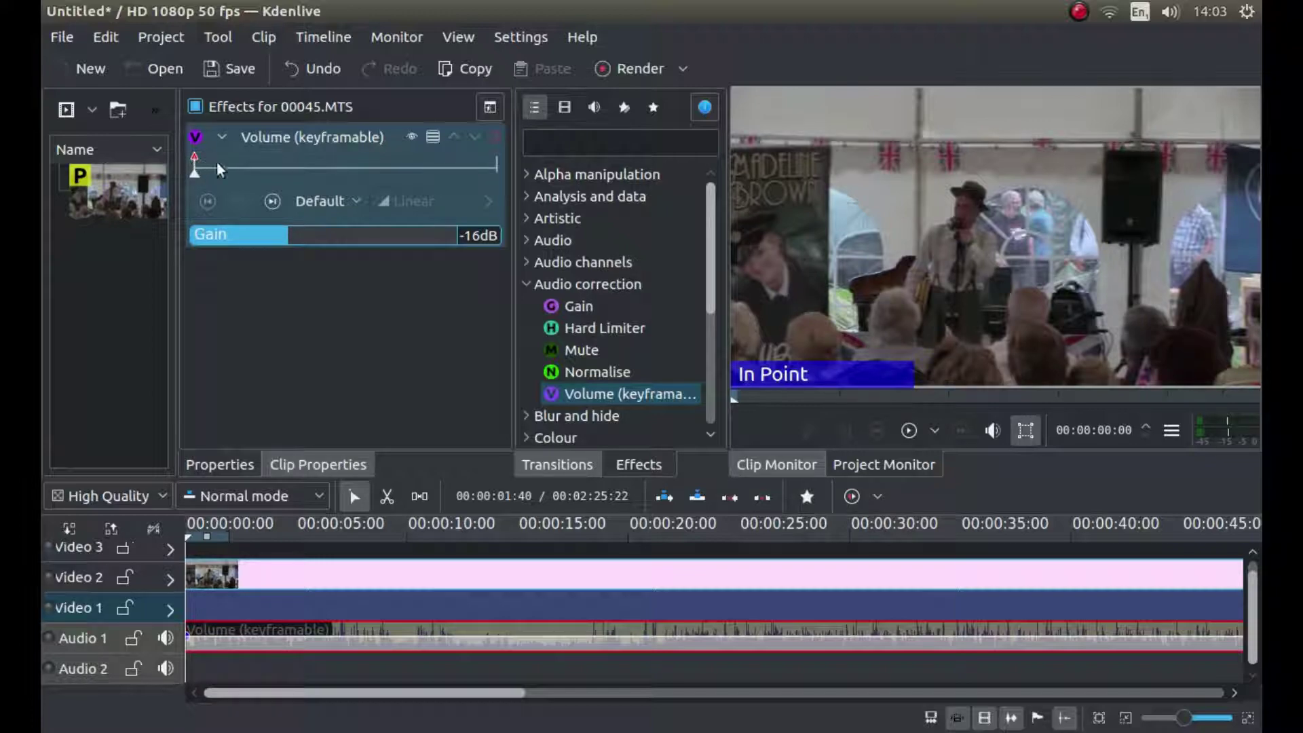
pyautogui.moveTo(206, 544); pyautogui.dragTo(445, 539)
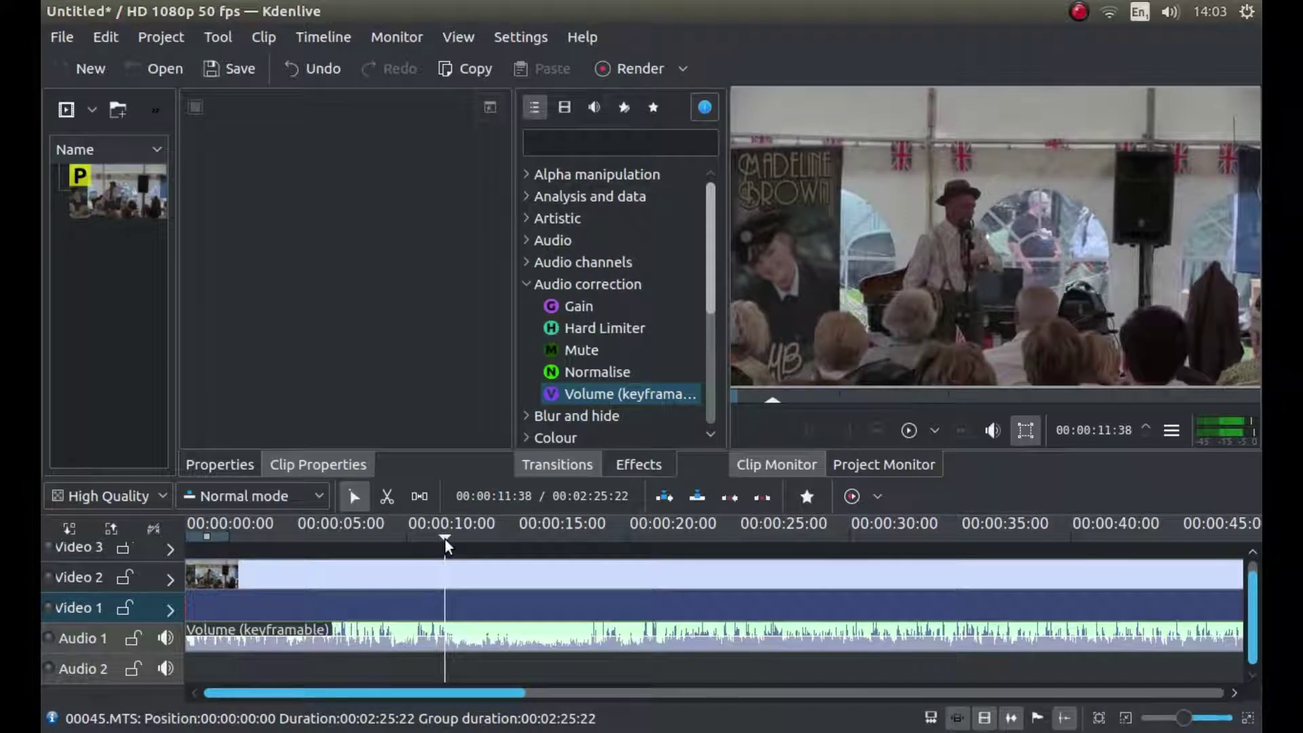
# Add a 0dB volume keyframe at about 11 seconds on the Audio 1 clip, then move to 13 seconds.
pyautogui.click(499, 641)
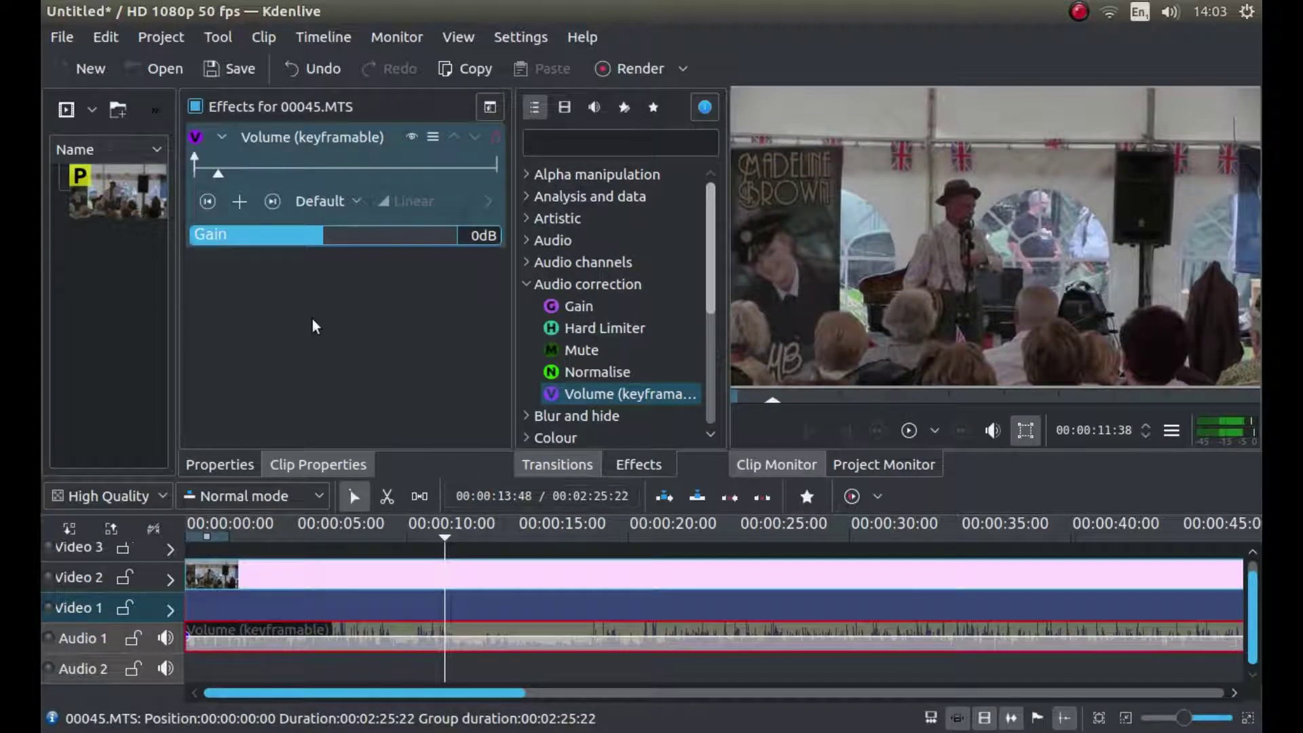
pyautogui.click(234, 194)
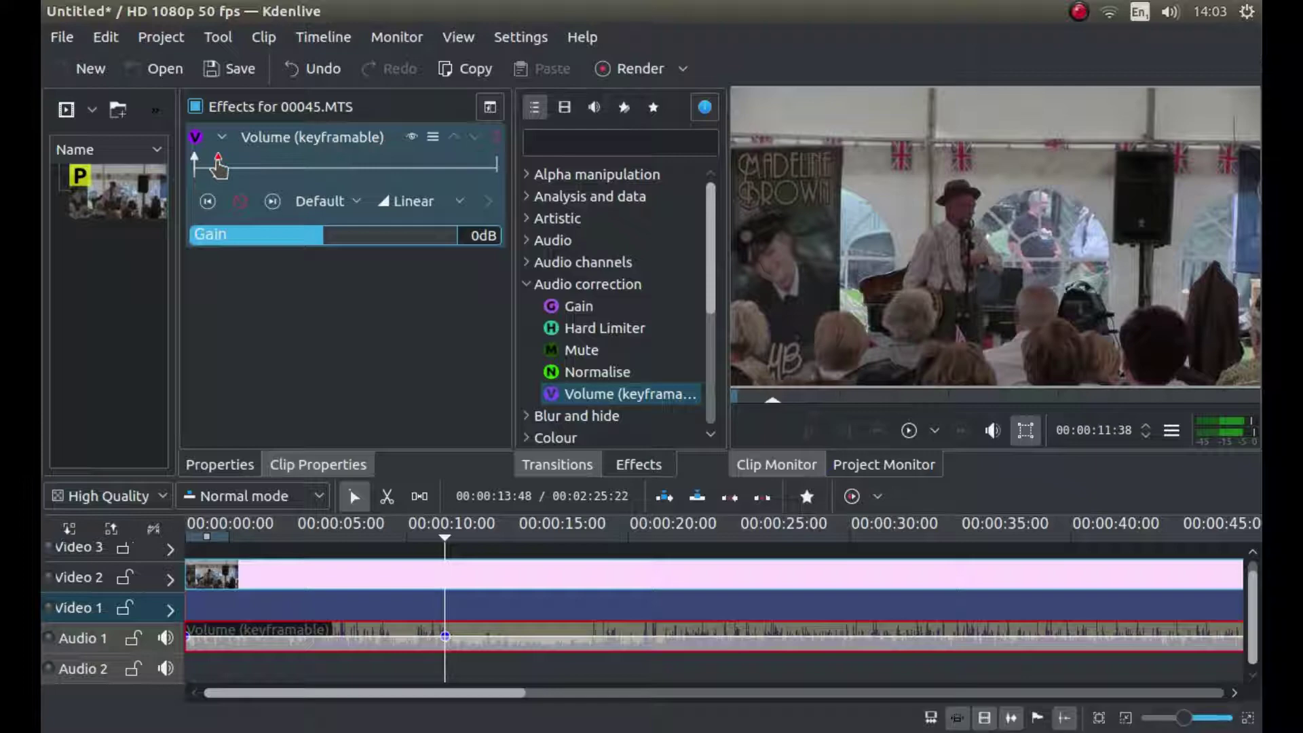
pyautogui.click(237, 201)
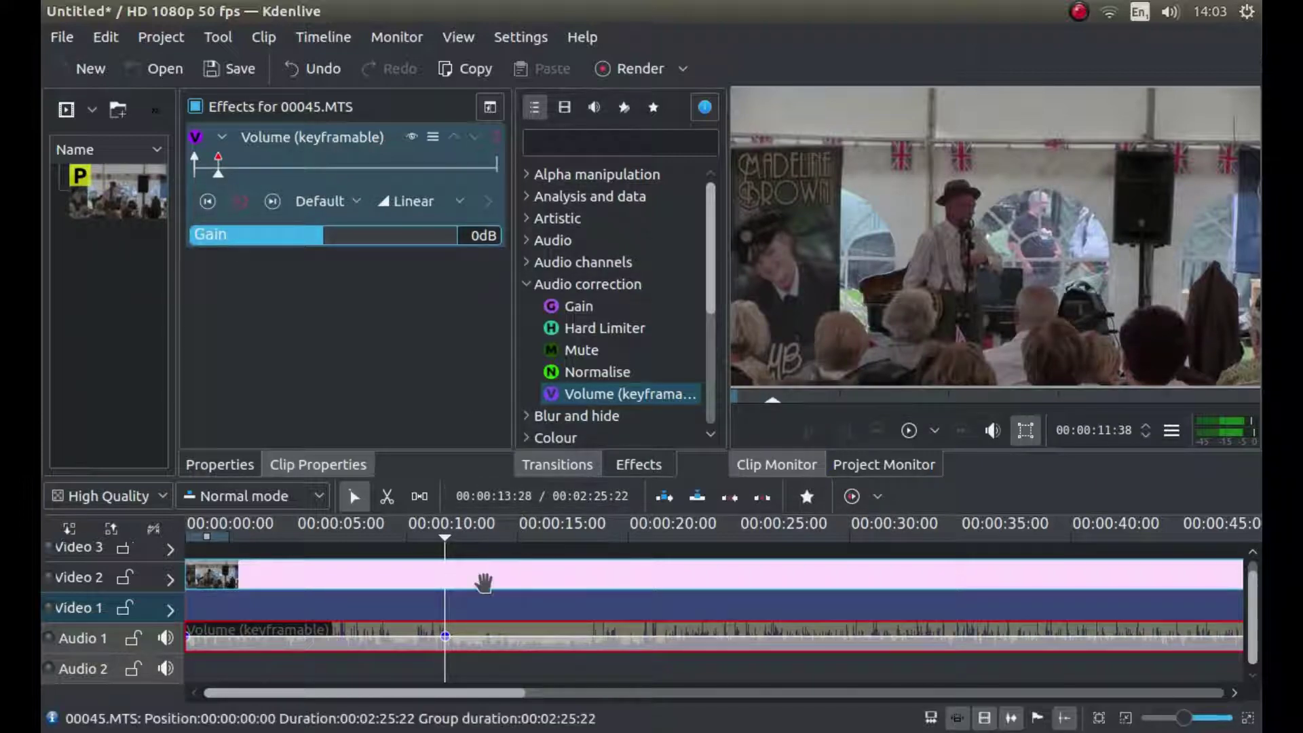
pyautogui.moveTo(445, 539); pyautogui.dragTo(495, 543)
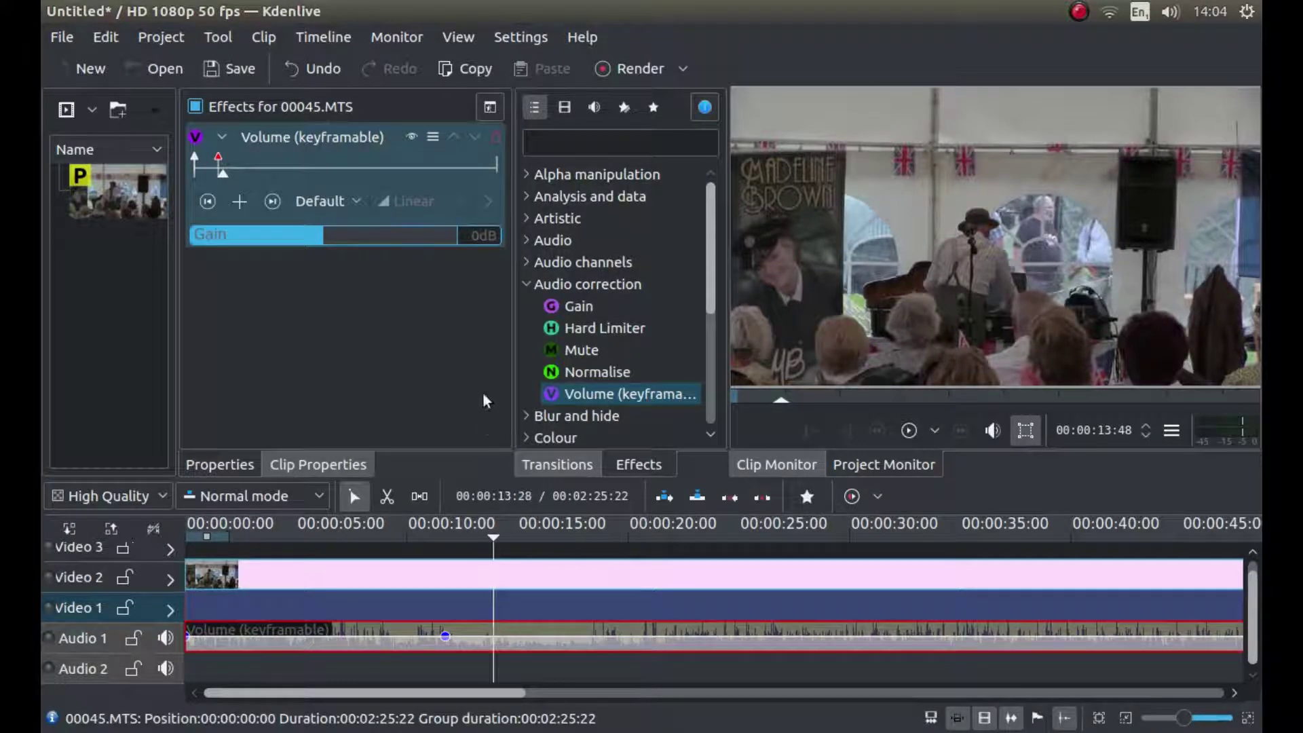
# Add a volume keyframe at about 13 seconds with gain -39dB, then move to about 22 seconds.
pyautogui.click(233, 202)
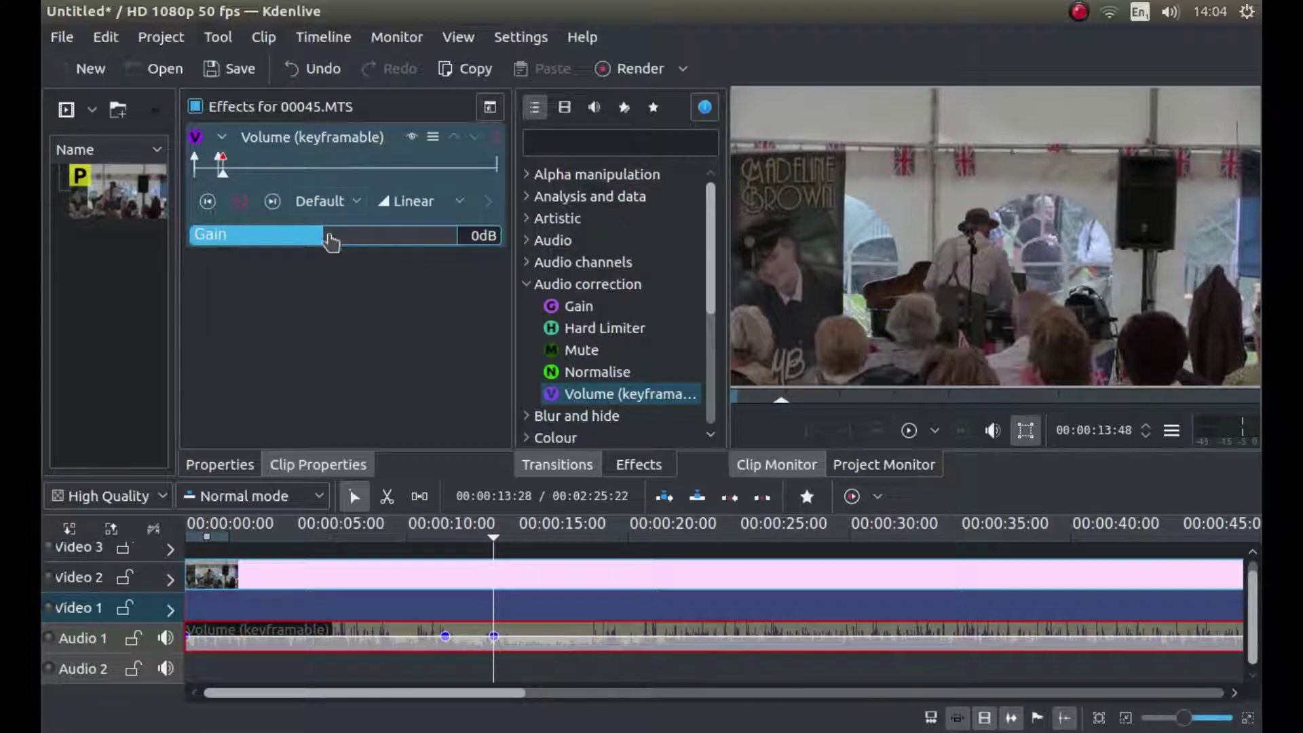
pyautogui.moveTo(330, 240); pyautogui.dragTo(236, 249)
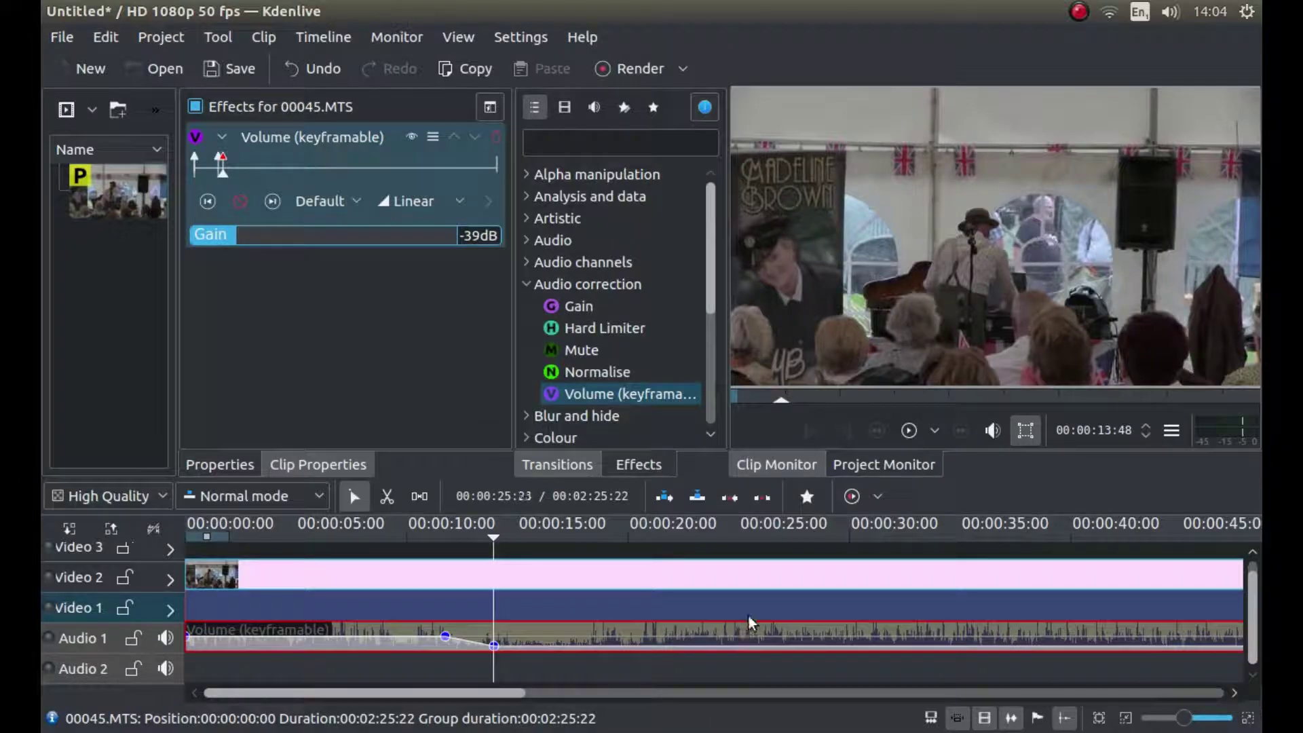
pyautogui.click(495, 540)
pyautogui.moveTo(500, 536); pyautogui.dragTo(684, 536)
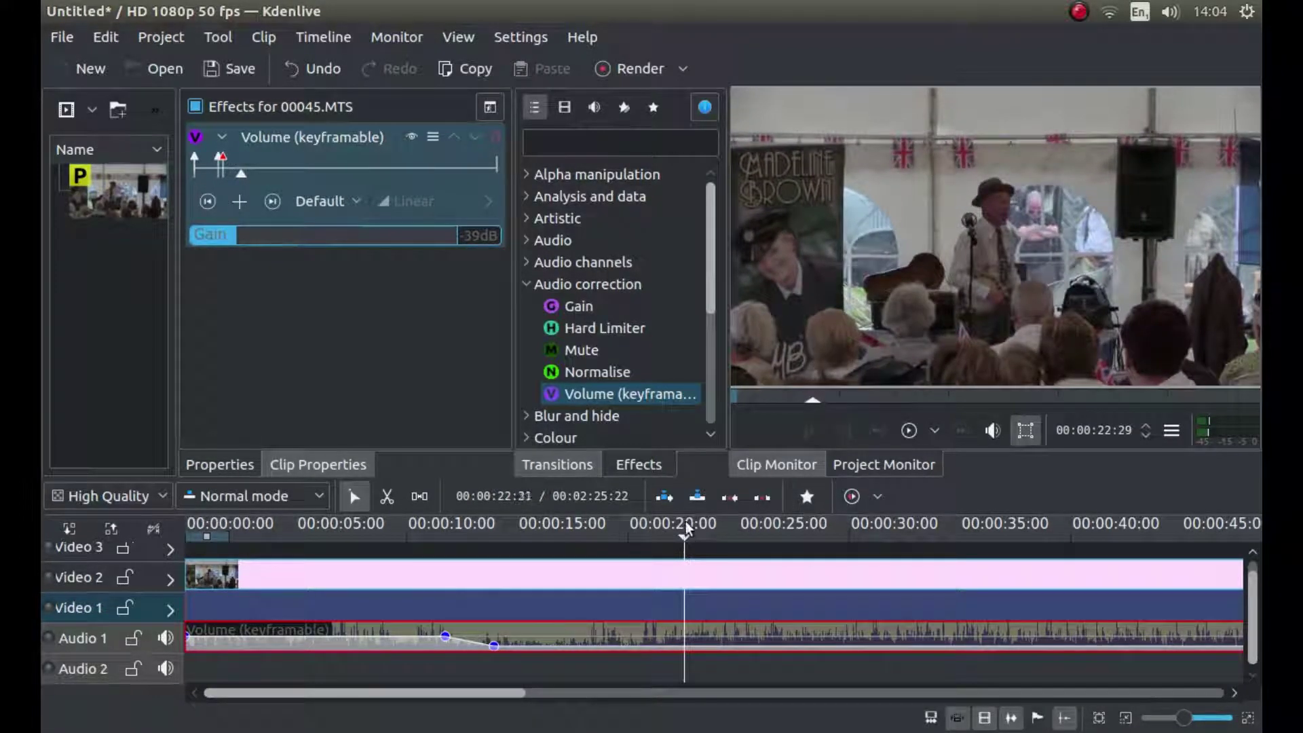
# Add volume keyframes at about 22 and 24 seconds, raising the 24-second one to -18dB.
pyautogui.click(239, 201)
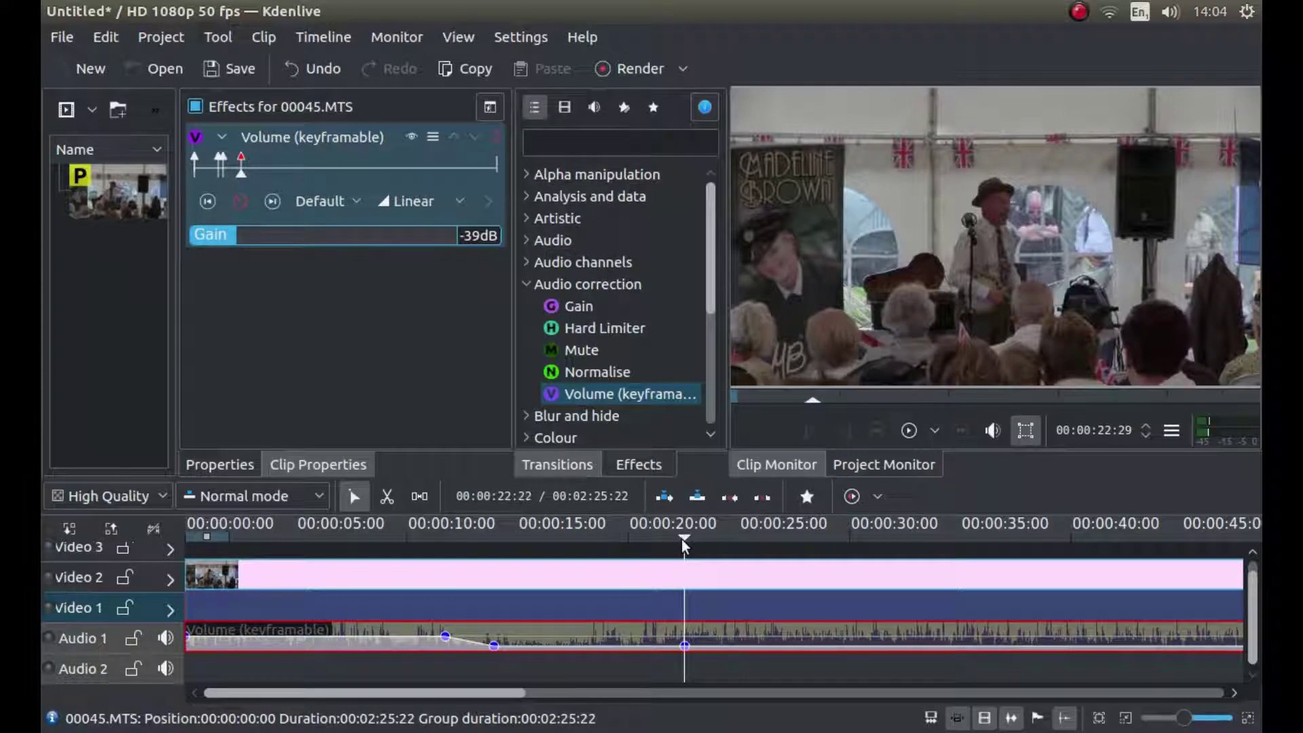
pyautogui.moveTo(682, 539); pyautogui.dragTo(733, 538)
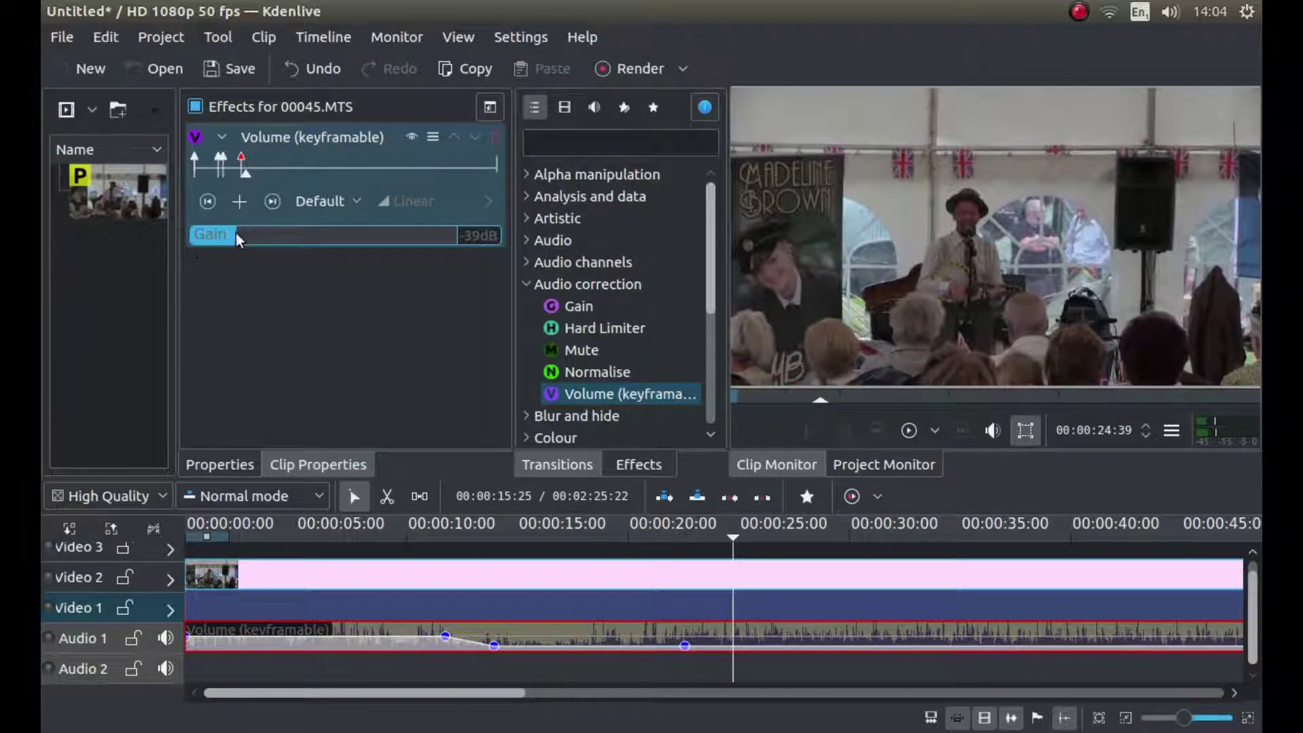
pyautogui.click(238, 202)
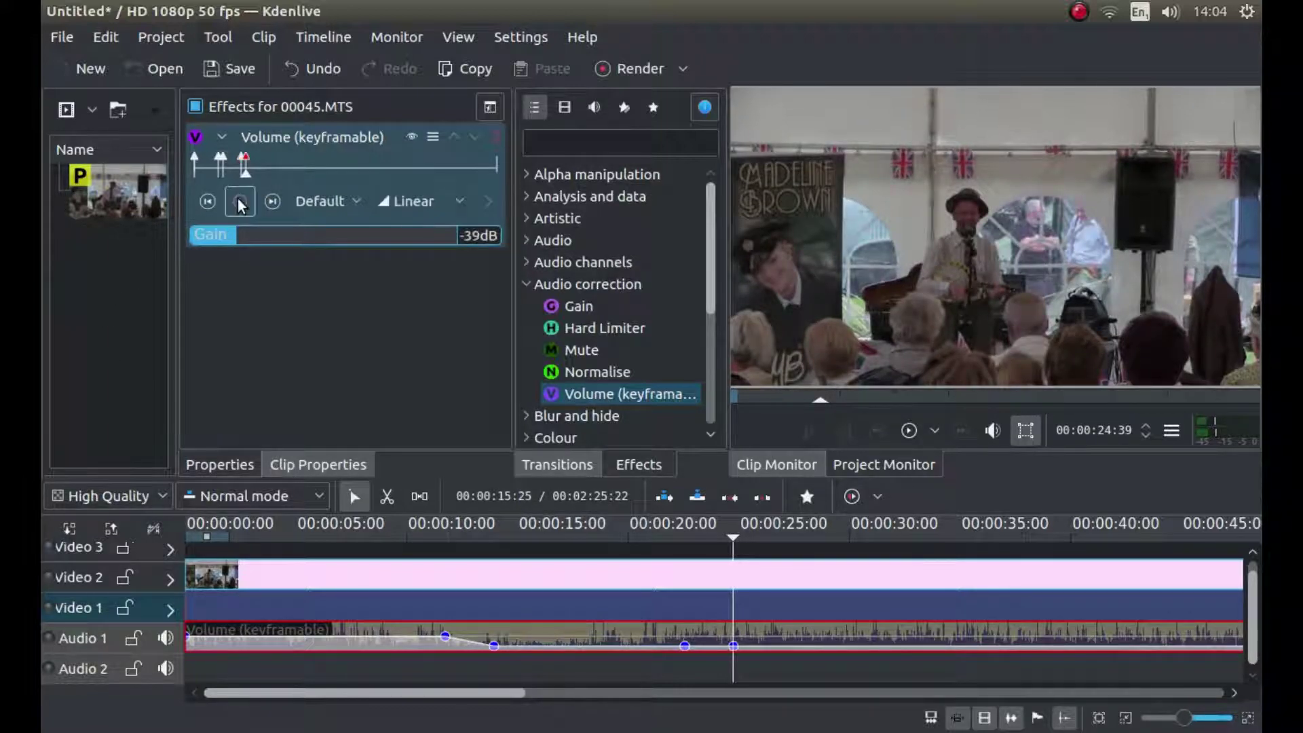
pyautogui.moveTo(234, 239); pyautogui.dragTo(276, 243)
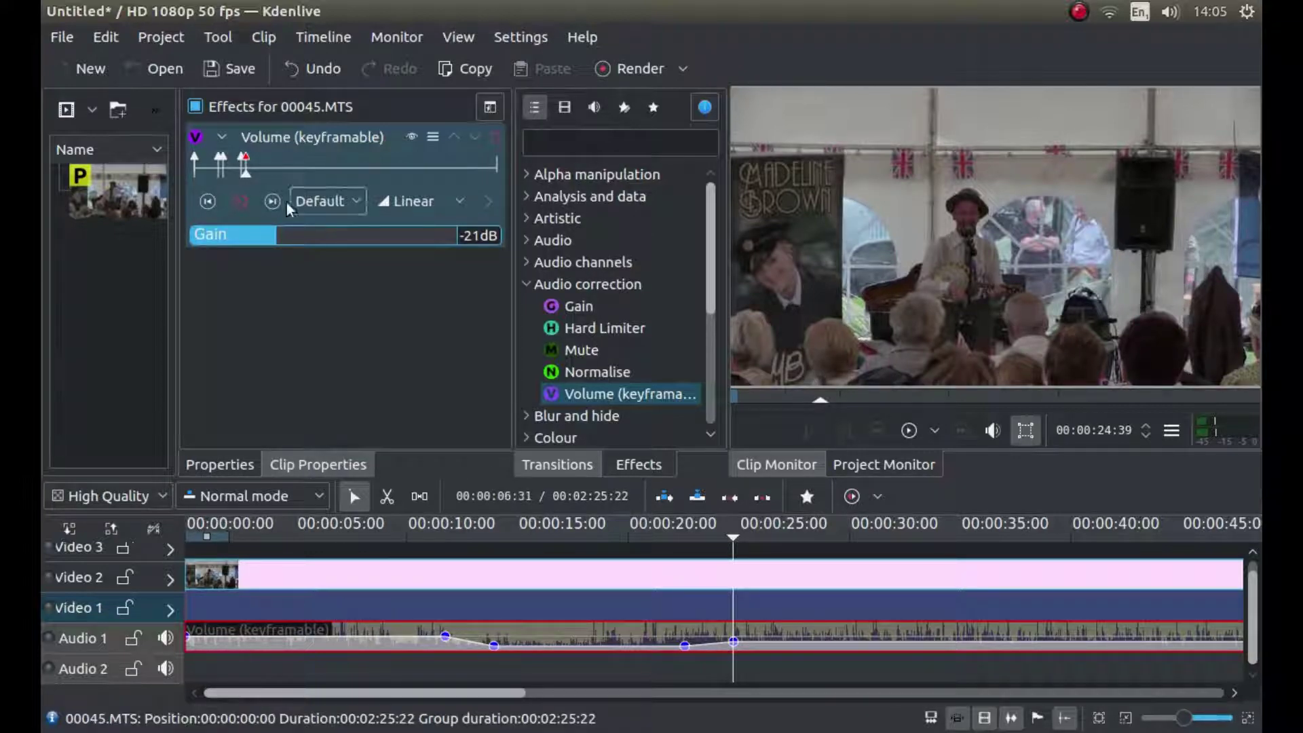
# Step through the volume keyframes to the last one at 24:39.
pyautogui.click(209, 199)
pyautogui.click(211, 197)
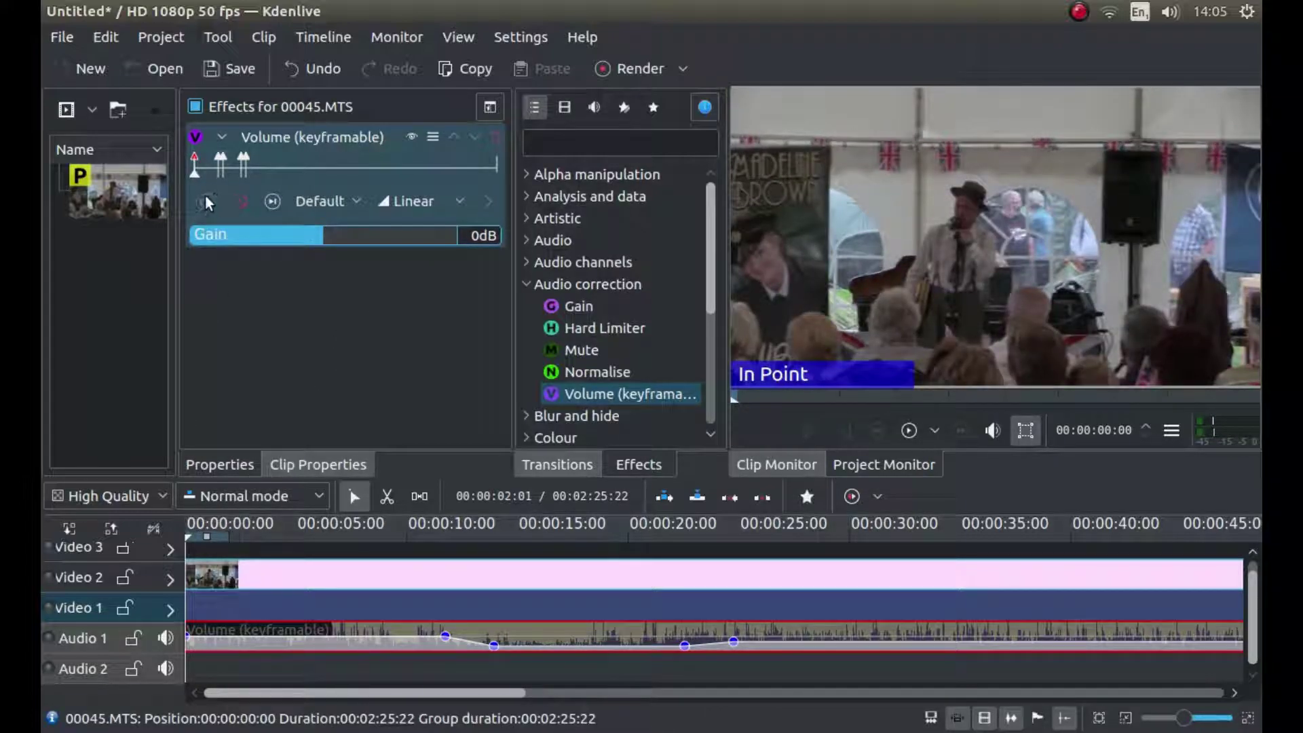
pyautogui.click(265, 204)
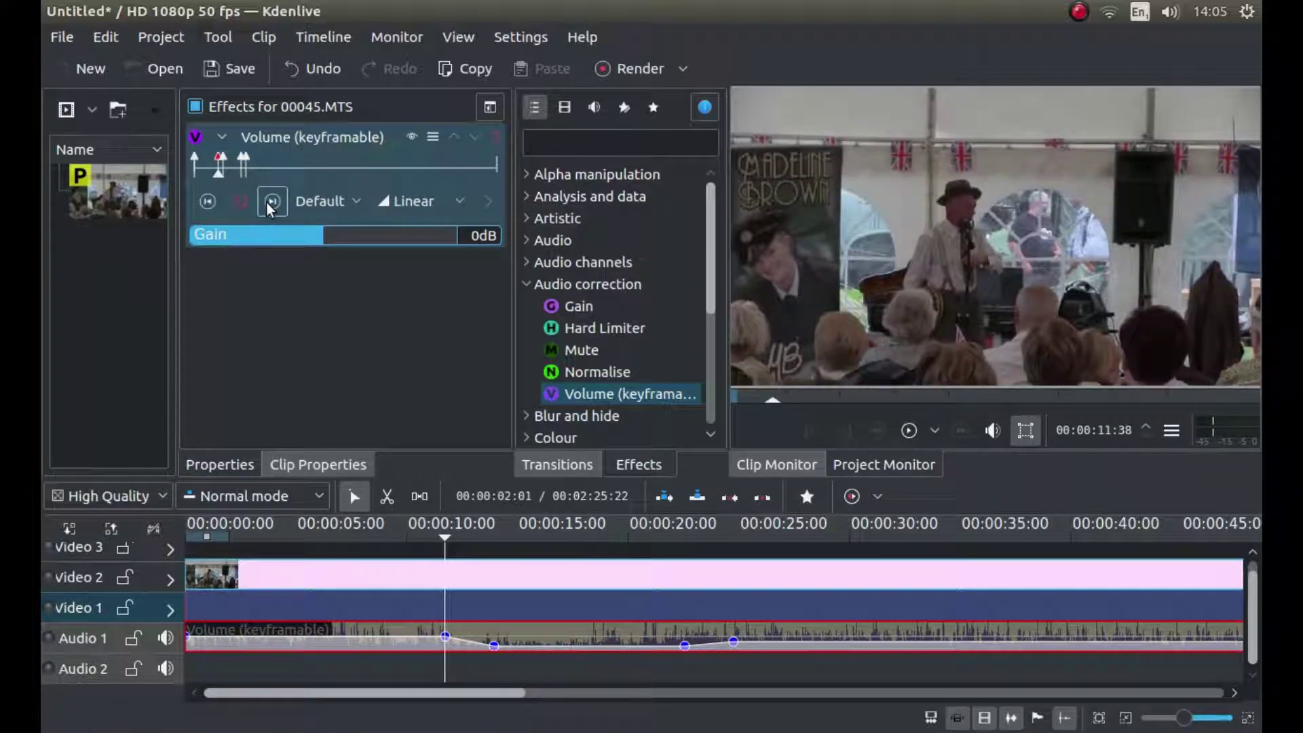
pyautogui.click(266, 202)
pyautogui.click(266, 201)
pyautogui.click(266, 201)
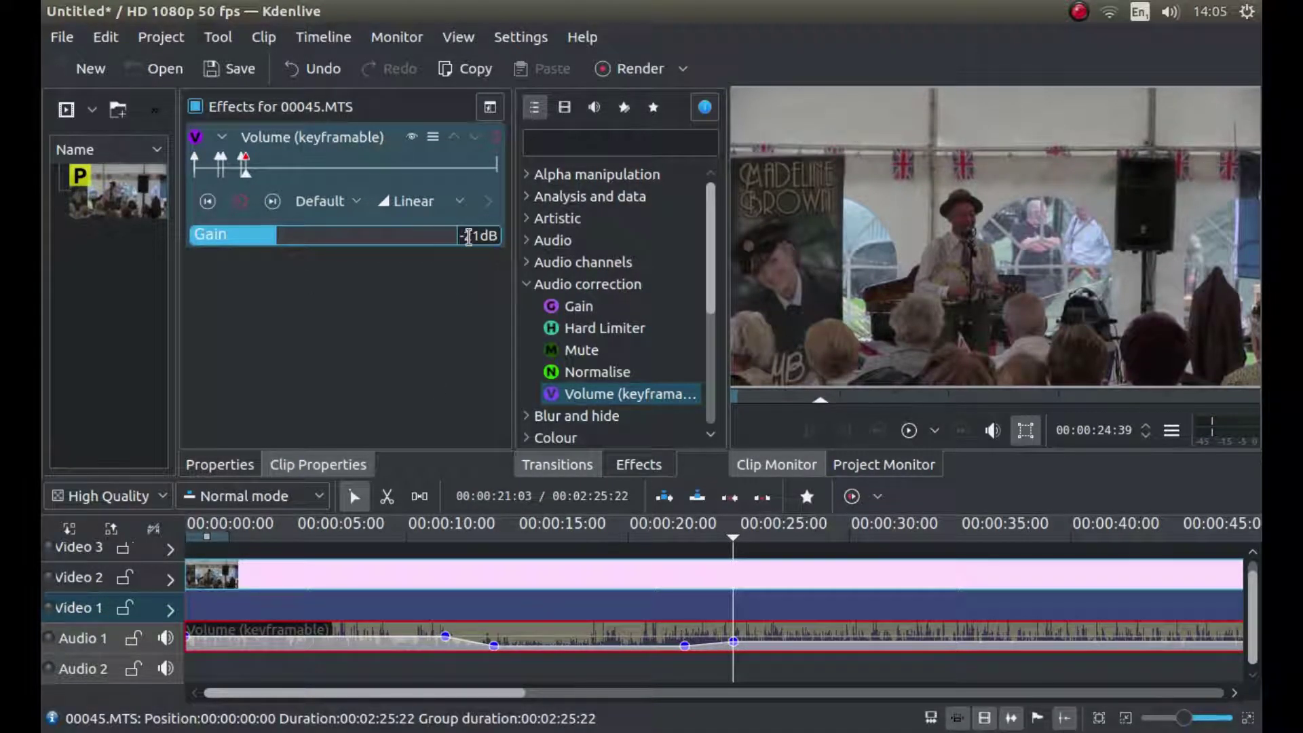
# Set that keyframe's gain to 0dB and move the playhead to about 14 seconds.
pyautogui.moveTo(462, 235); pyautogui.dragTo(495, 236)
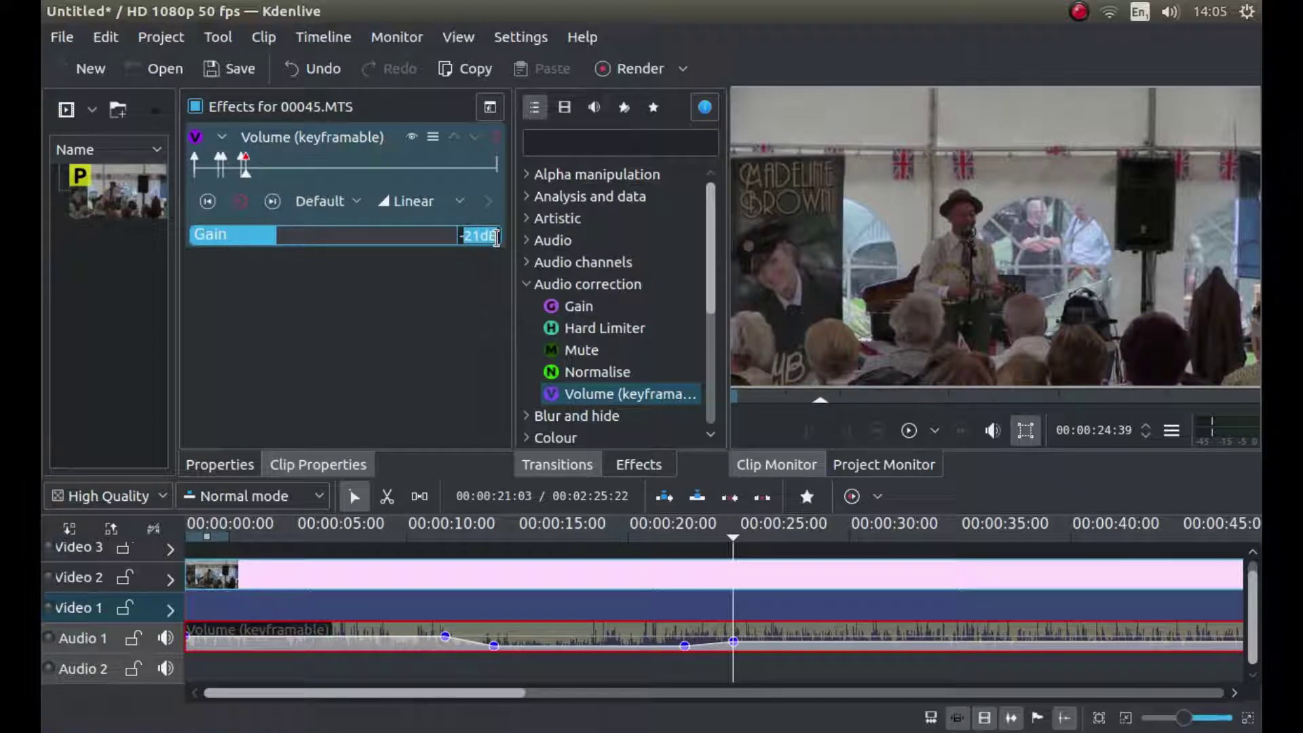
pyautogui.write('0')
pyautogui.press('Return')
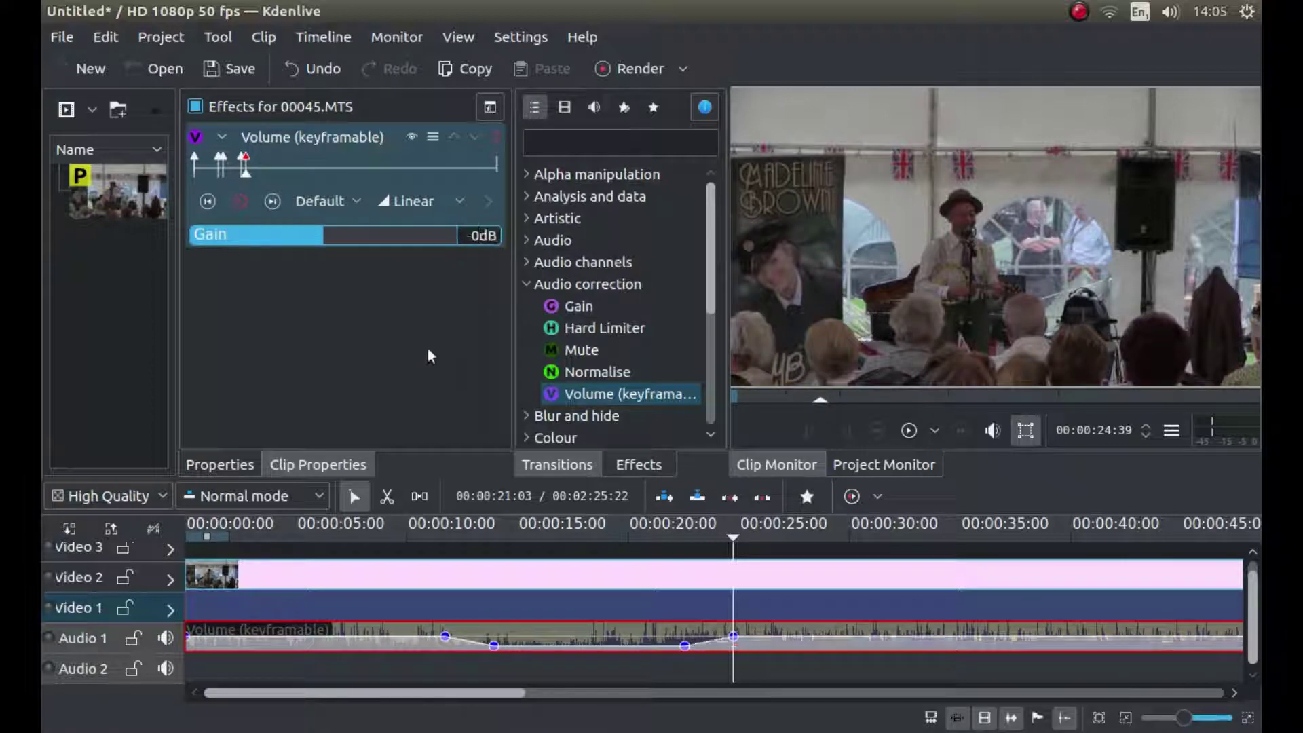
pyautogui.click(732, 538)
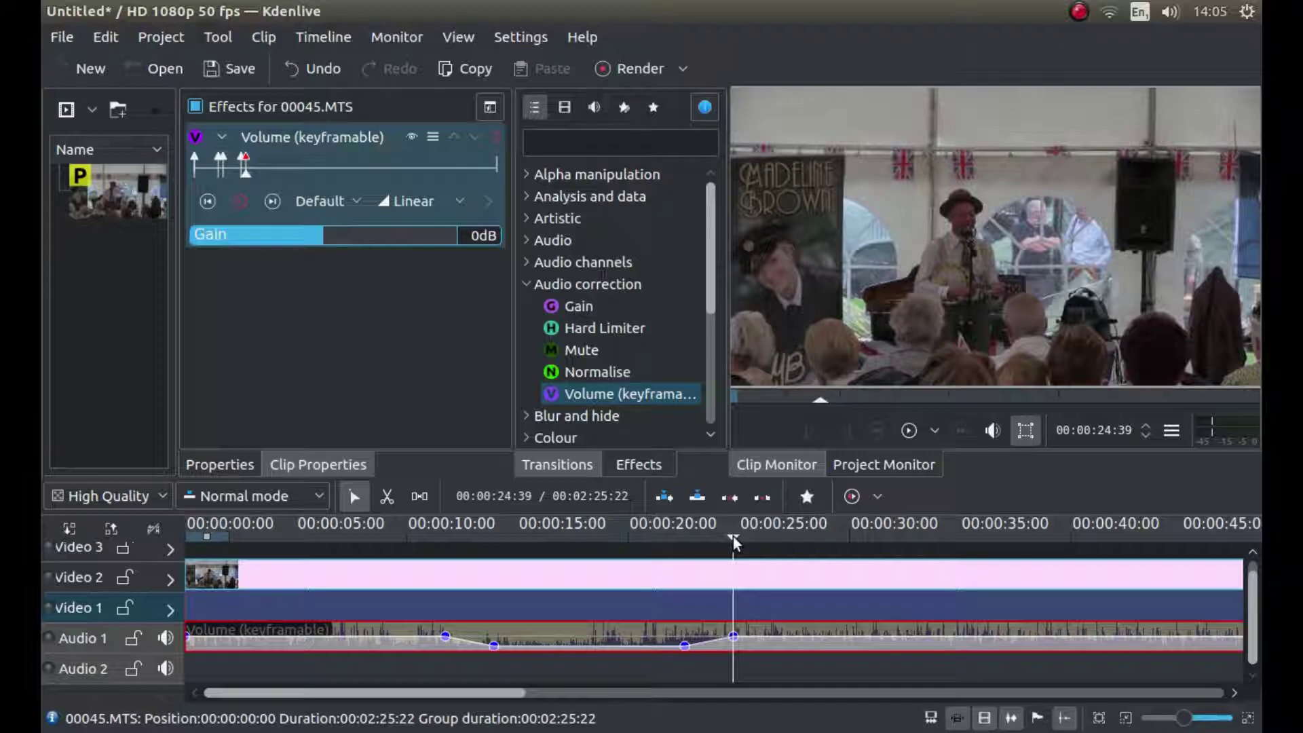
pyautogui.moveTo(733, 536); pyautogui.dragTo(778, 560)
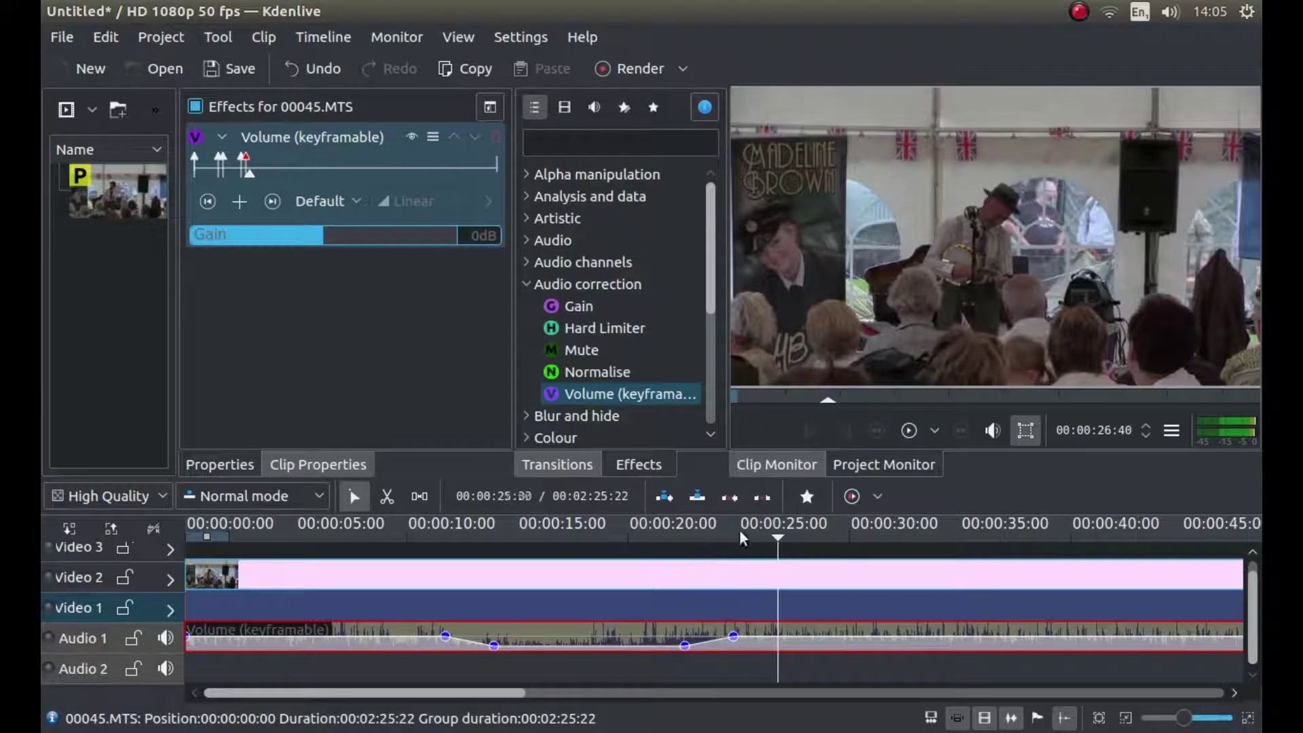
# Bring the playhead back to about 11 seconds and reset the Volume (keyframable) effect.
pyautogui.moveTo(777, 539); pyautogui.dragTo(448, 597)
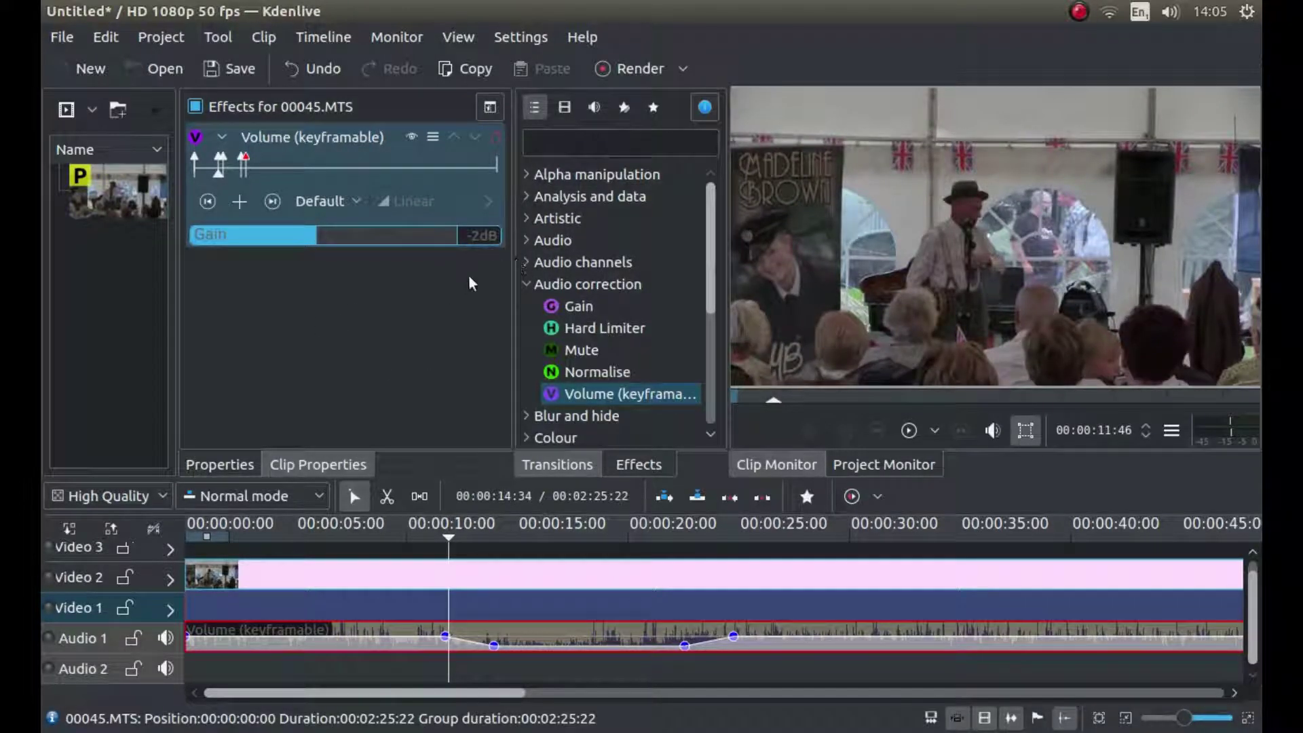
pyautogui.click(434, 137)
pyautogui.click(466, 160)
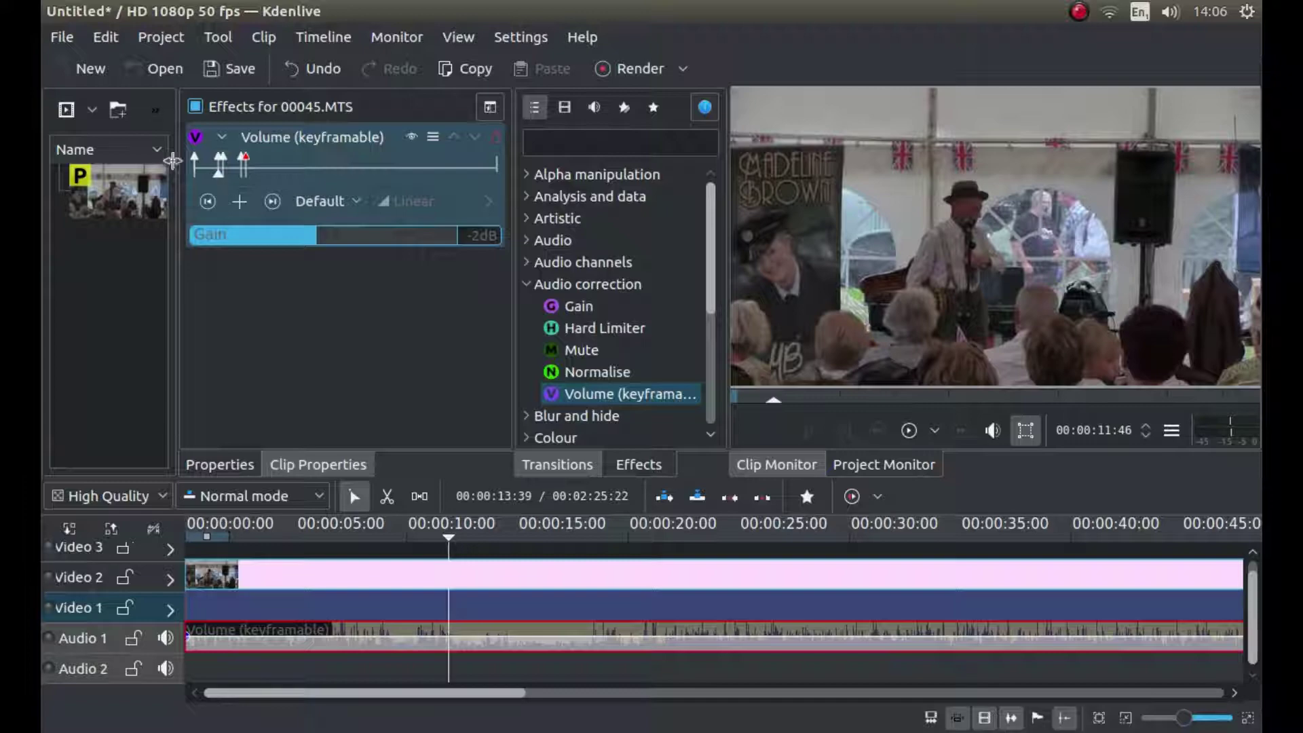
# Delete the volume keyframes at 24:39, 22:29 and 13:48, ending on the clip-start keyframe.
pyautogui.click(272, 201)
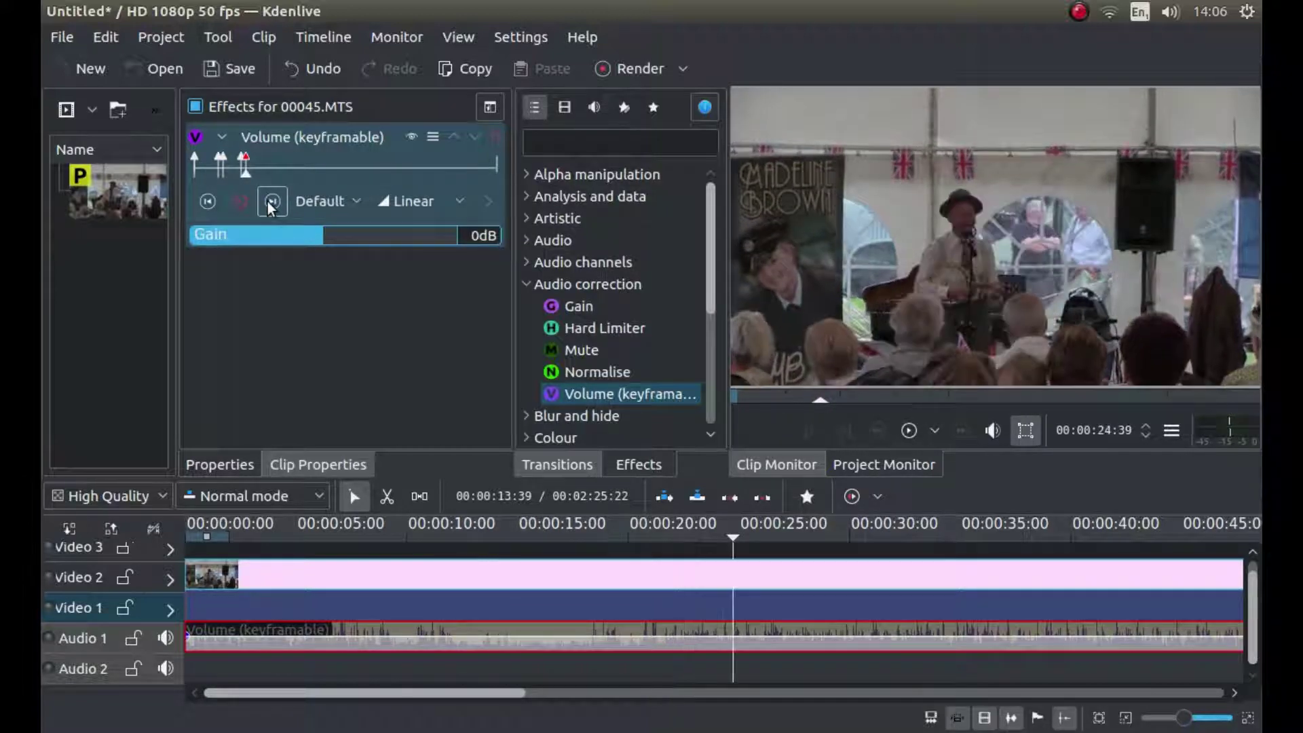
pyautogui.click(238, 201)
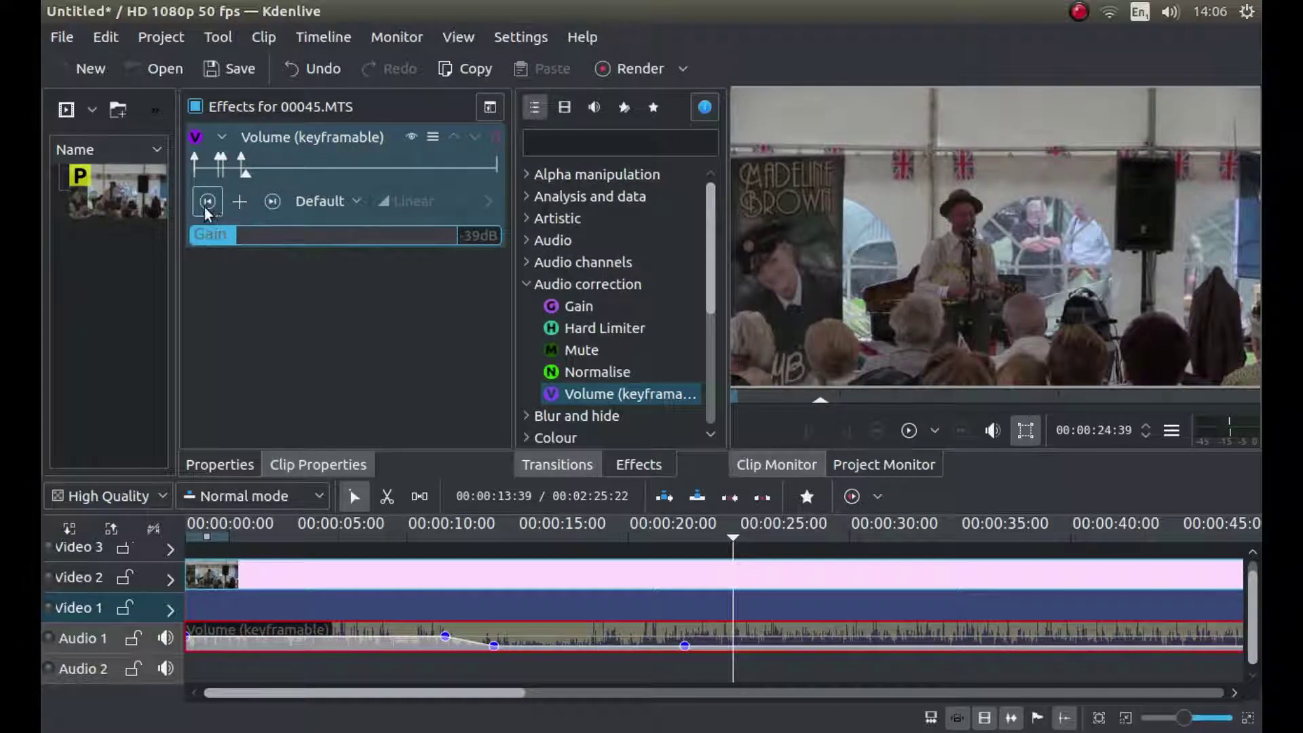
pyautogui.click(206, 202)
pyautogui.click(239, 203)
pyautogui.click(209, 205)
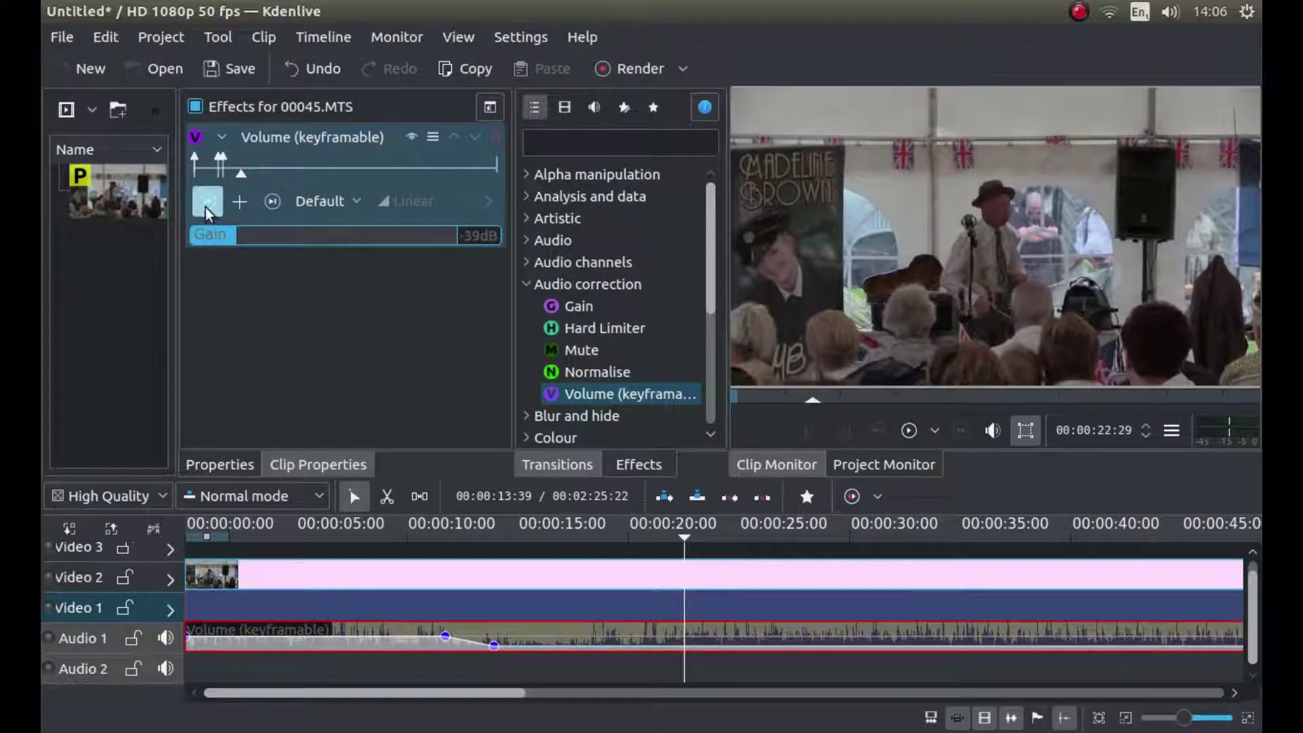
pyautogui.click(242, 206)
pyautogui.click(206, 207)
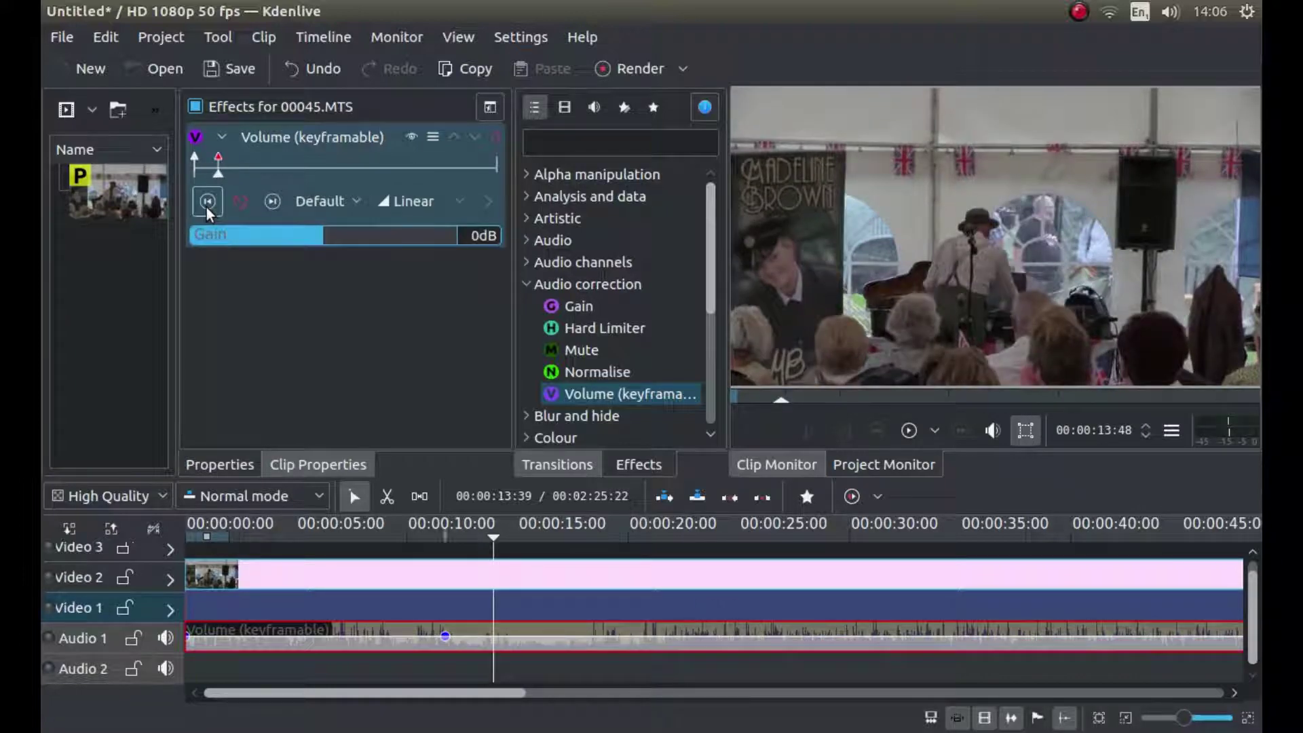
pyautogui.click(207, 202)
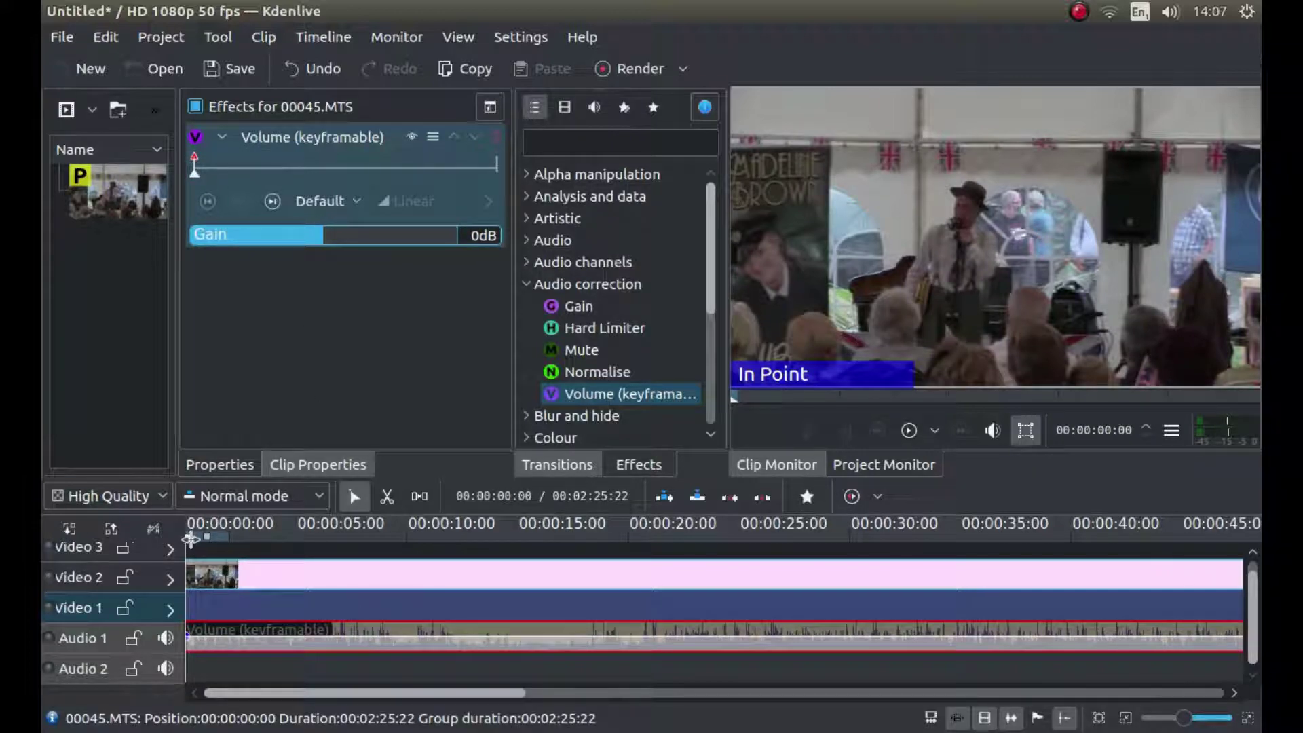
# With the Audio 1 clip selected, add two volume keyframes one frame apart near 11 seconds.
pyautogui.moveTo(194, 552); pyautogui.dragTo(438, 554)
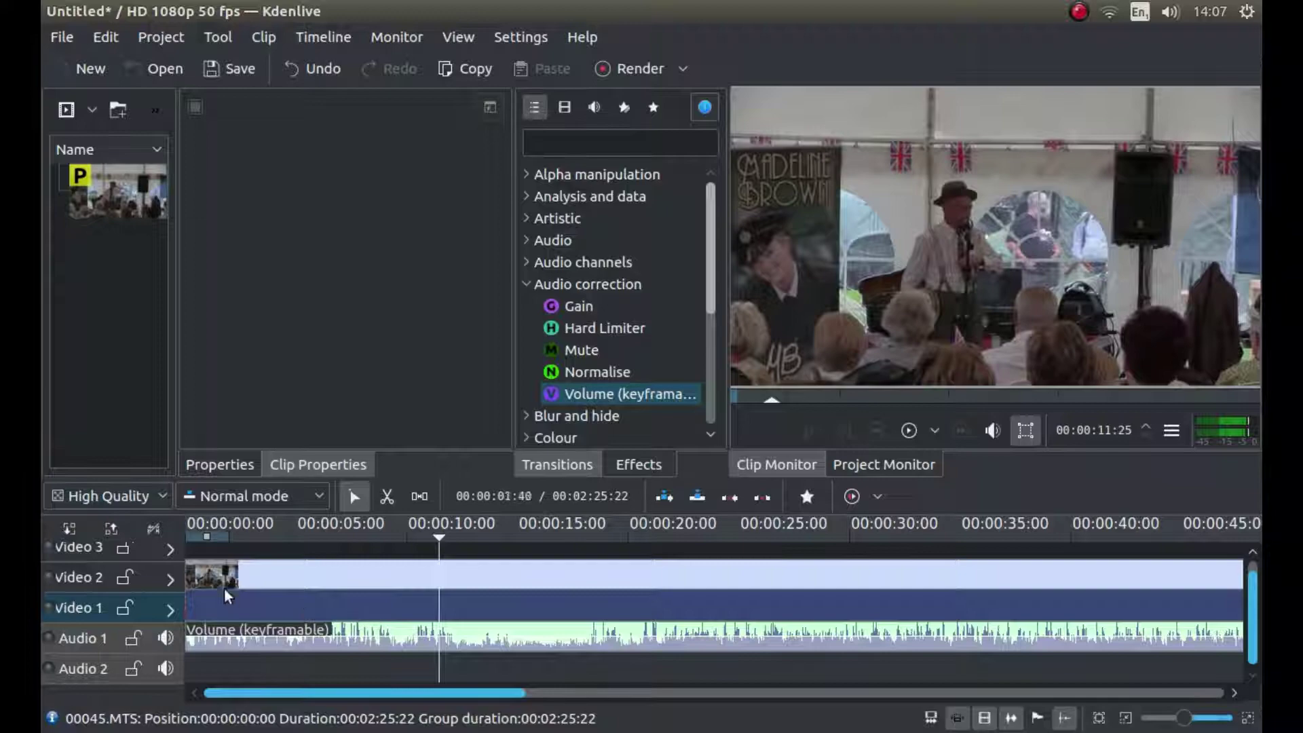
pyautogui.click(544, 637)
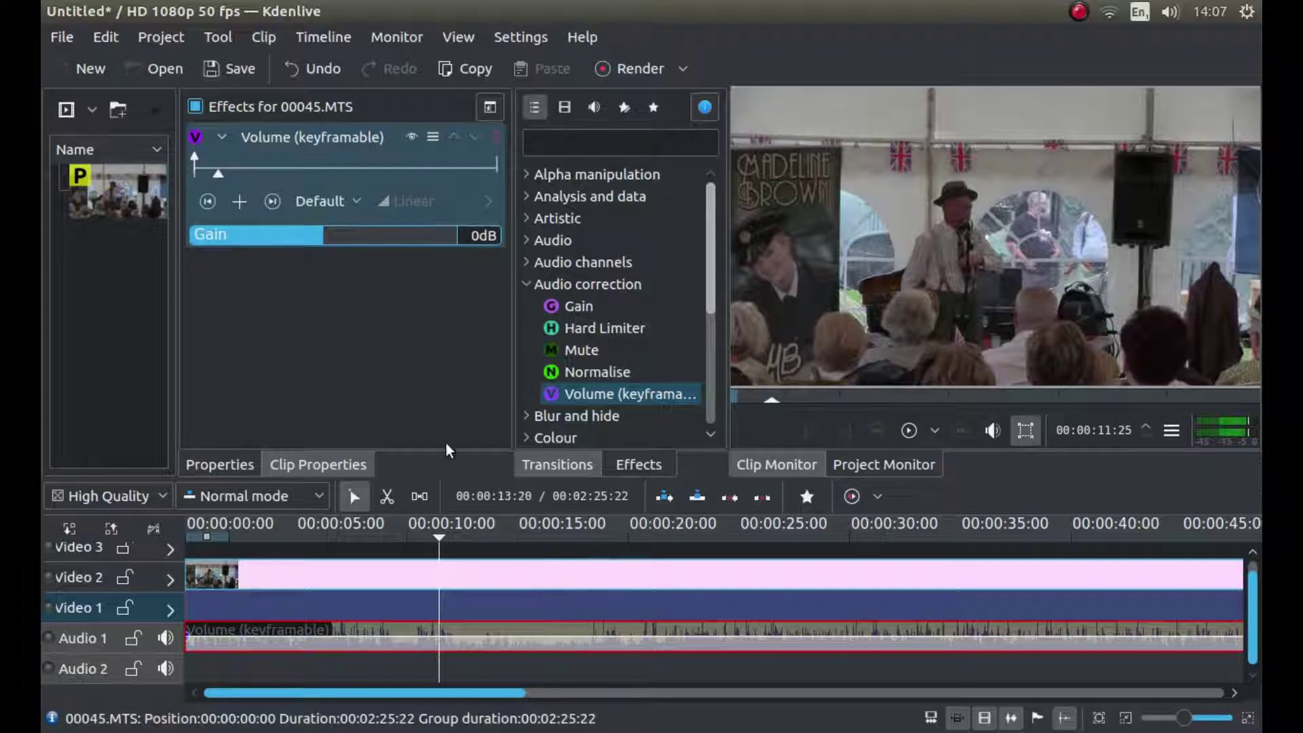
pyautogui.click(240, 200)
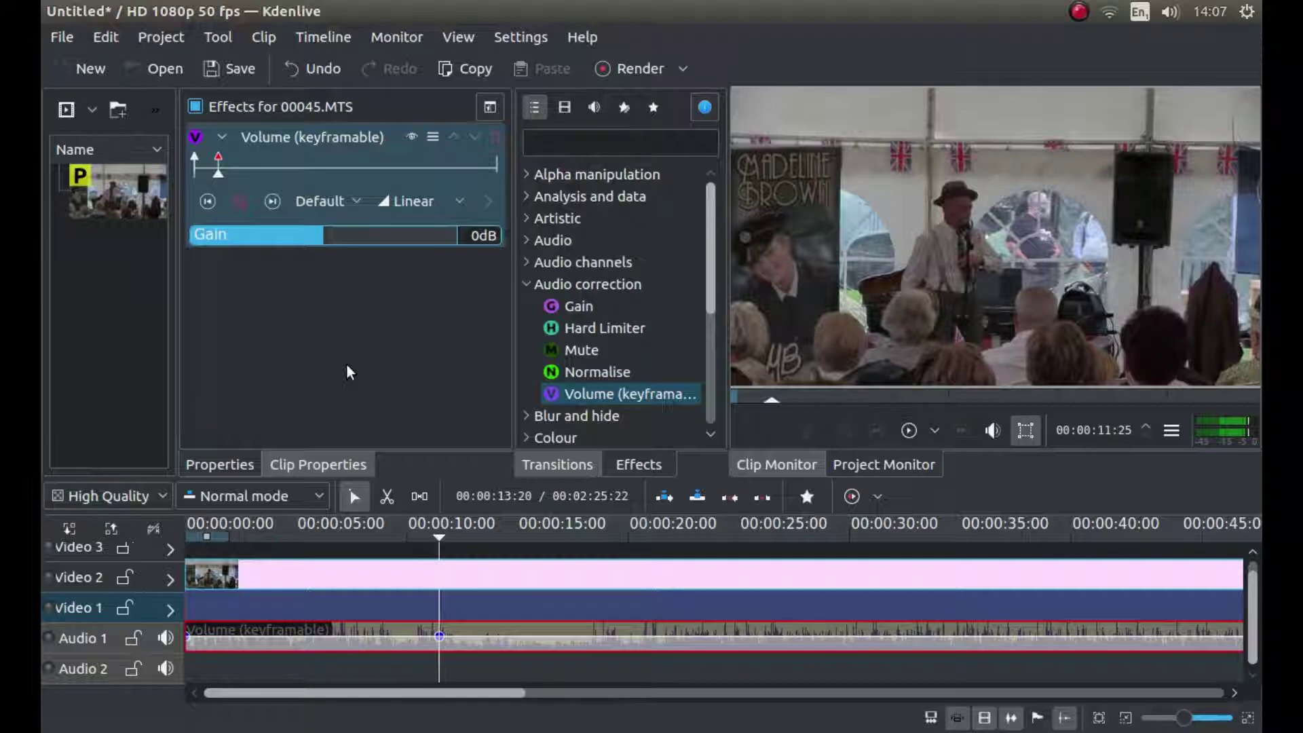
pyautogui.press('Right')
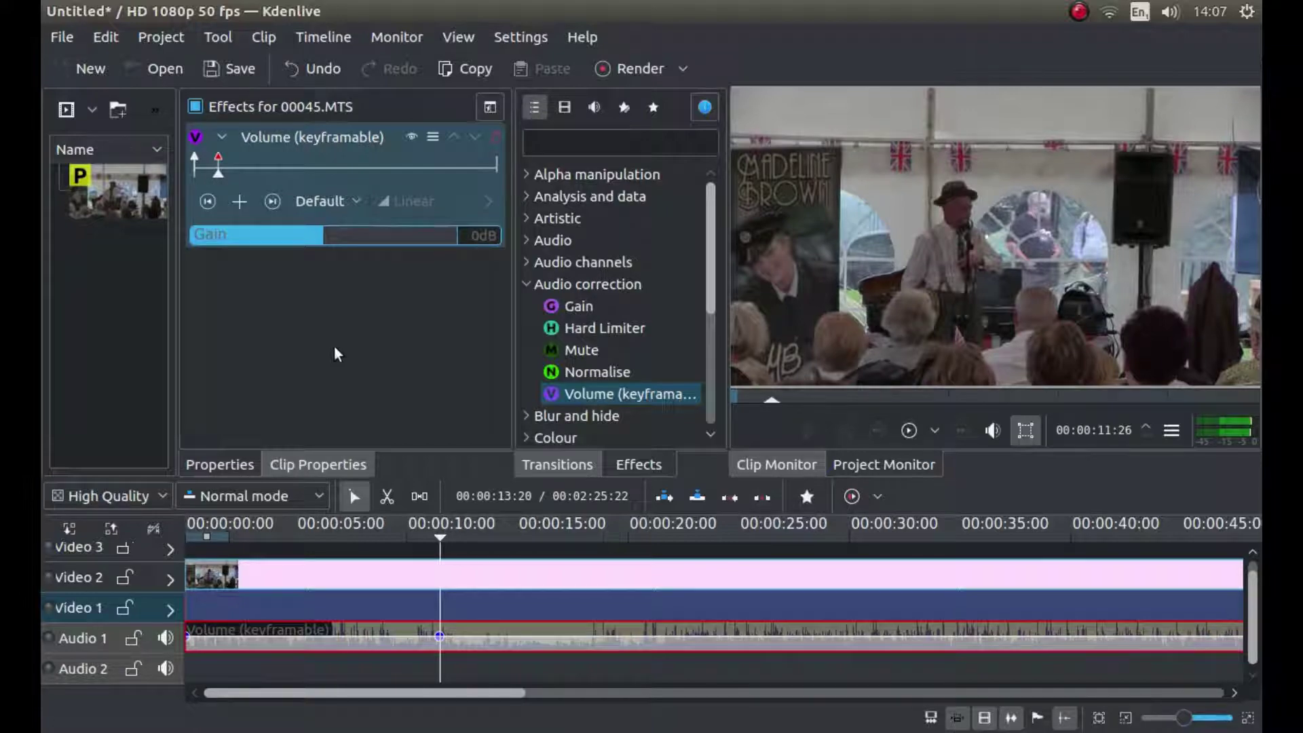
pyautogui.click(239, 196)
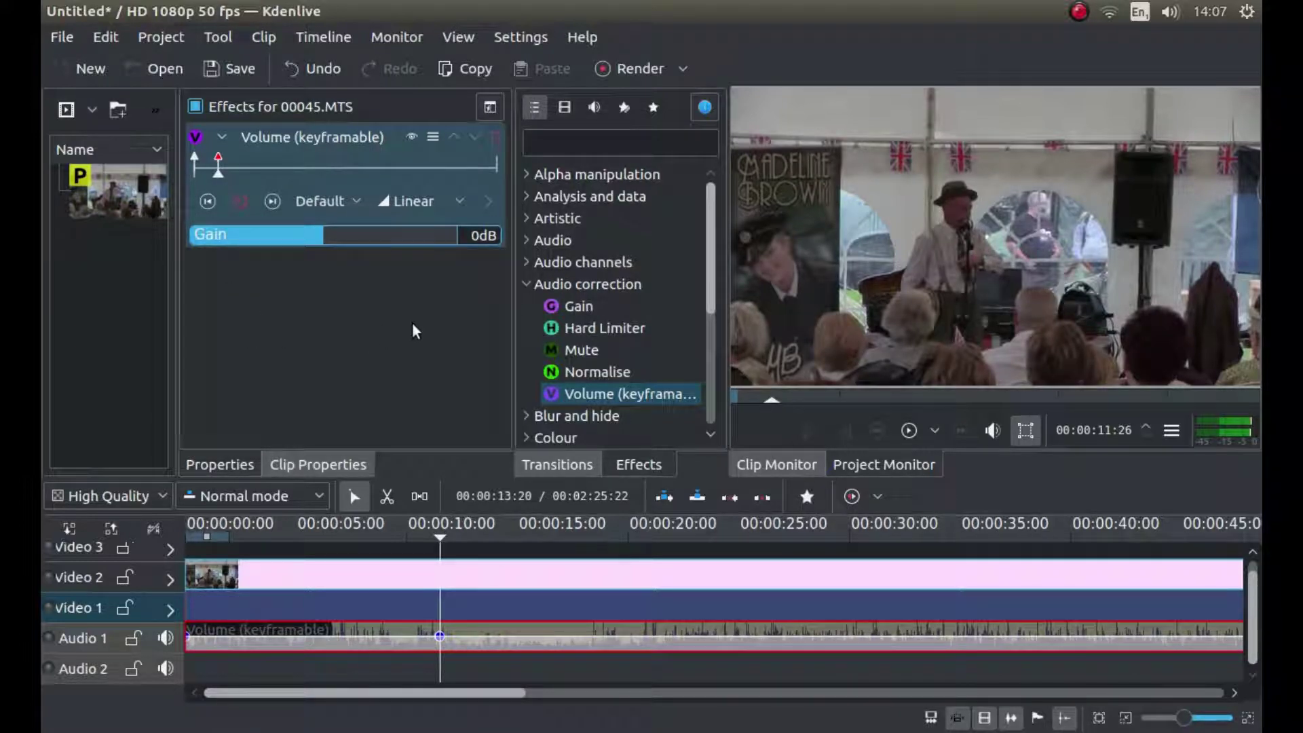
# Lower this keyframe's gain to -60dB, then move the playhead to about 20 seconds.
pyautogui.moveTo(325, 238); pyautogui.dragTo(174, 250)
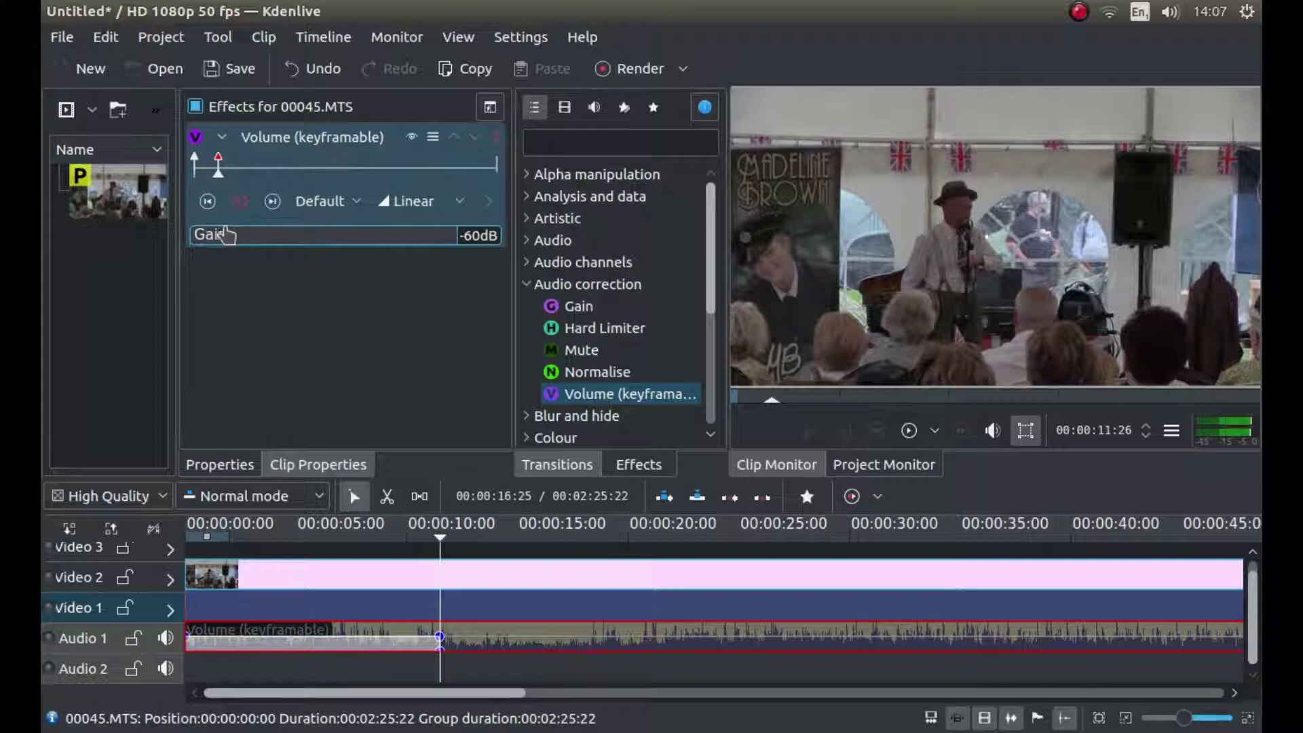
pyautogui.moveTo(217, 248); pyautogui.dragTo(183, 242)
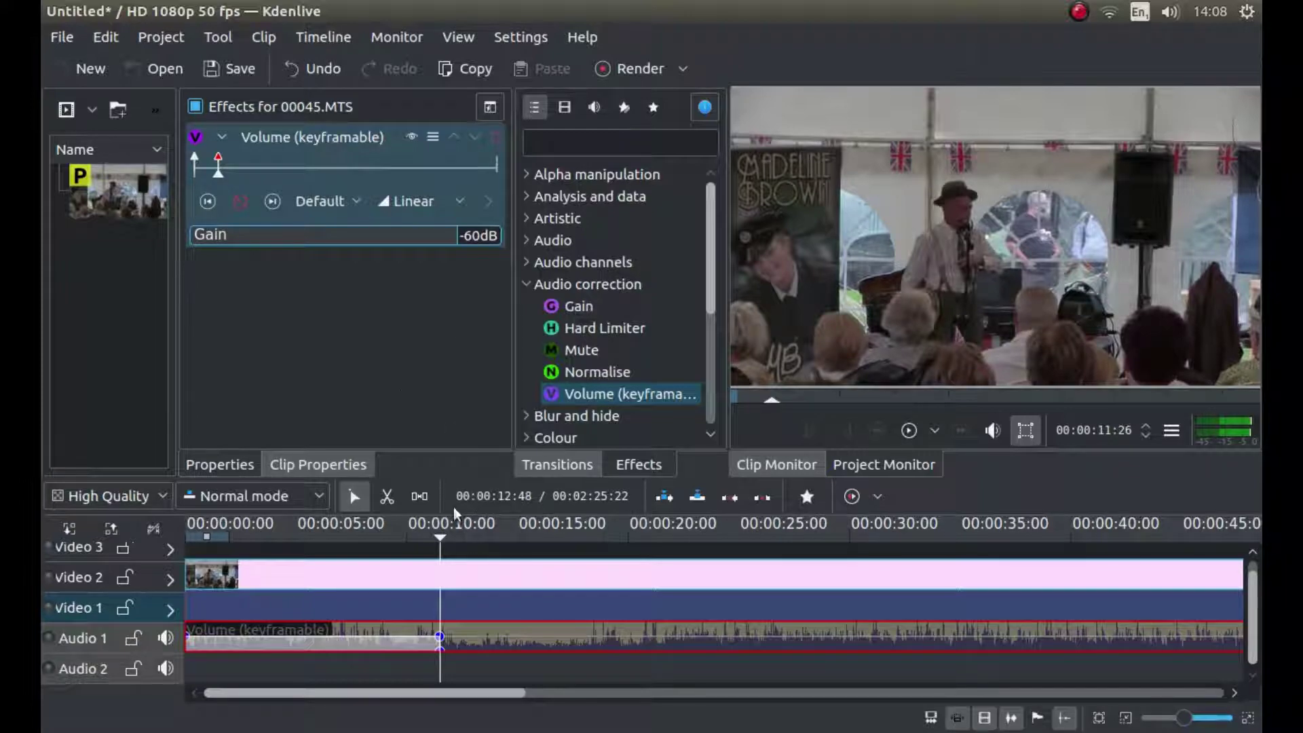
pyautogui.moveTo(445, 540); pyautogui.dragTo(646, 548)
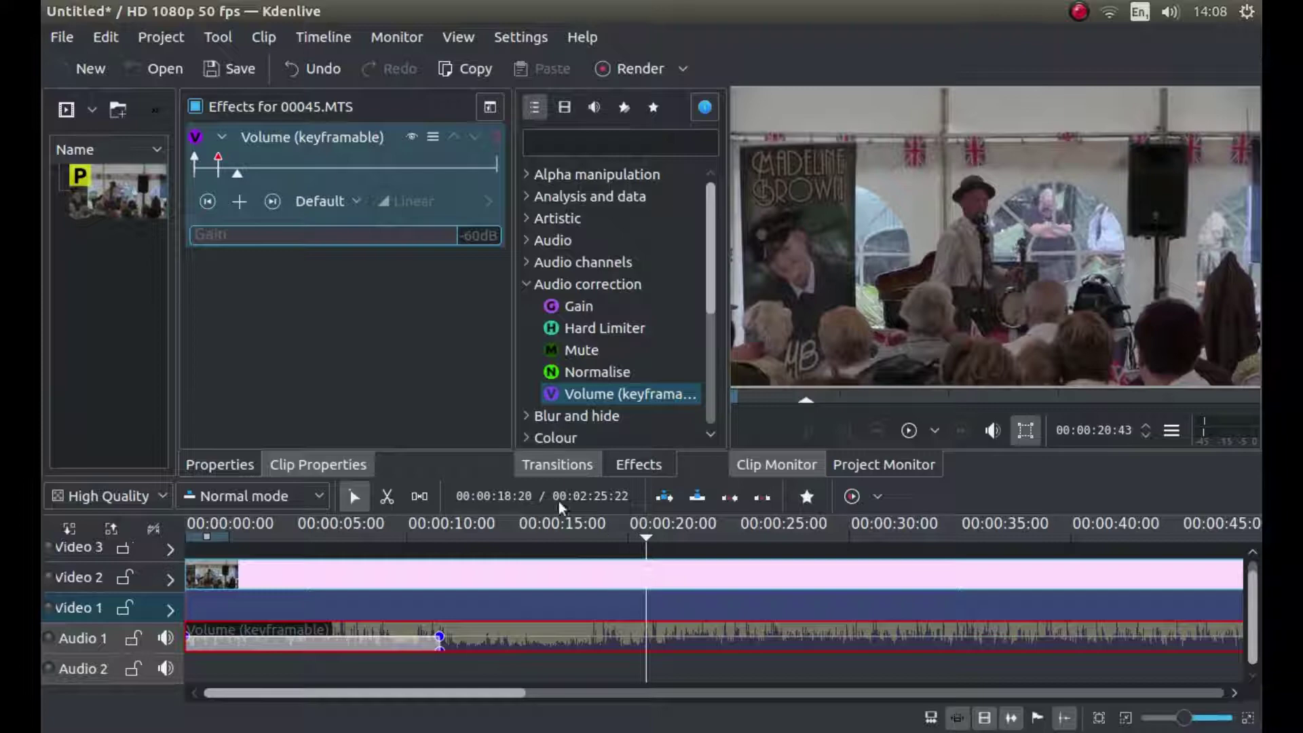
# Add two volume keyframes one frame apart near 20 seconds, raising the latter's gain to 0dB.
pyautogui.click(242, 201)
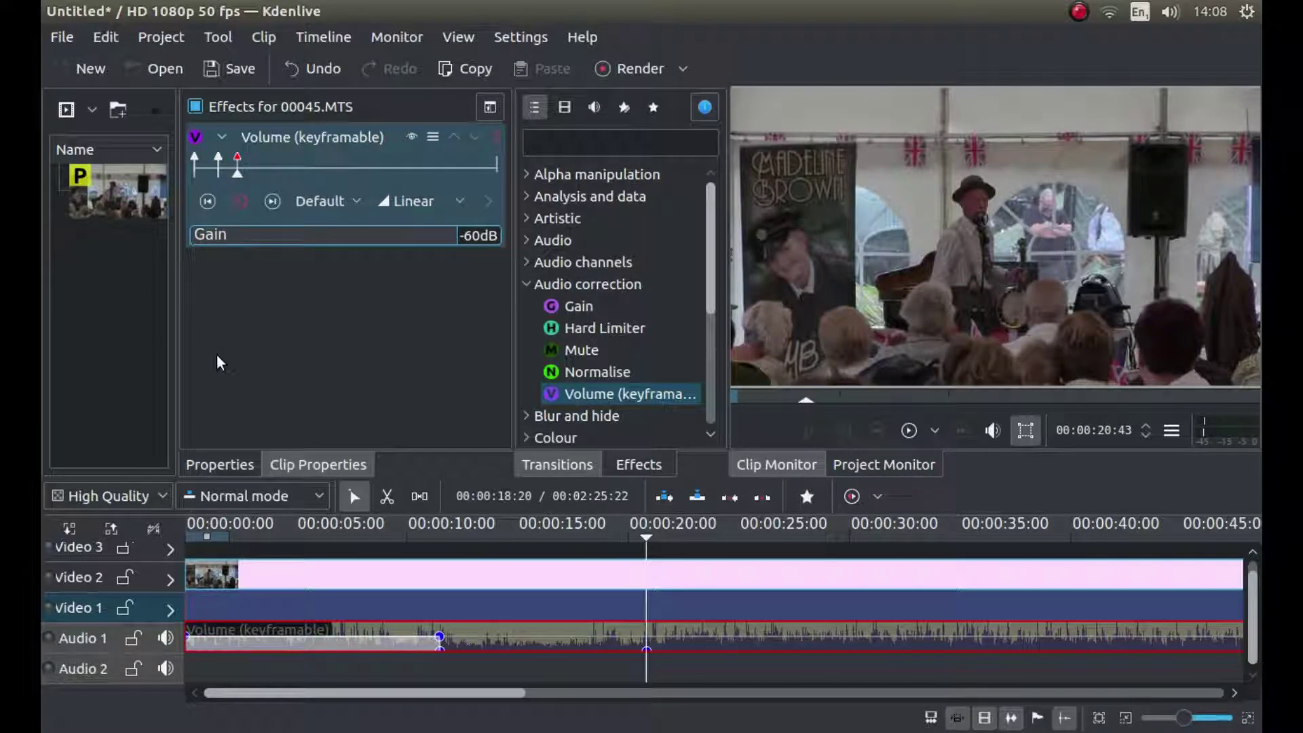
pyautogui.press('Right')
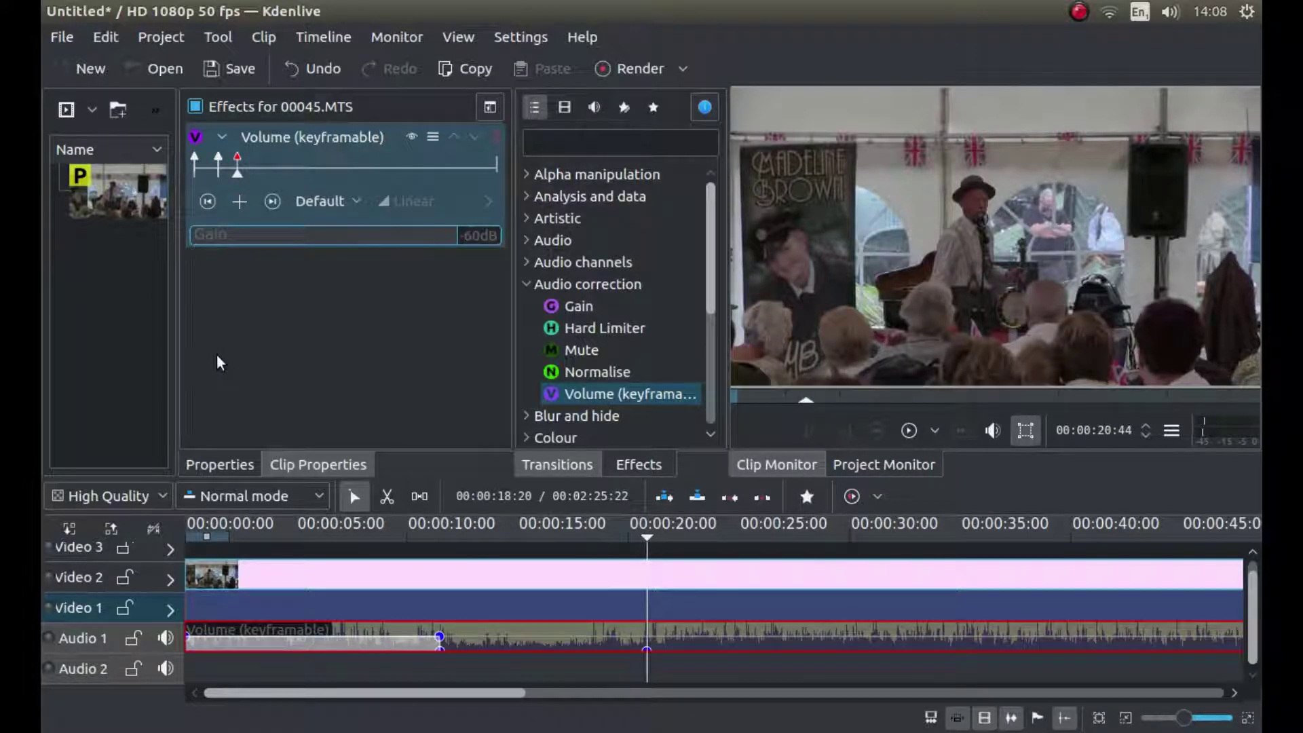
pyautogui.click(243, 202)
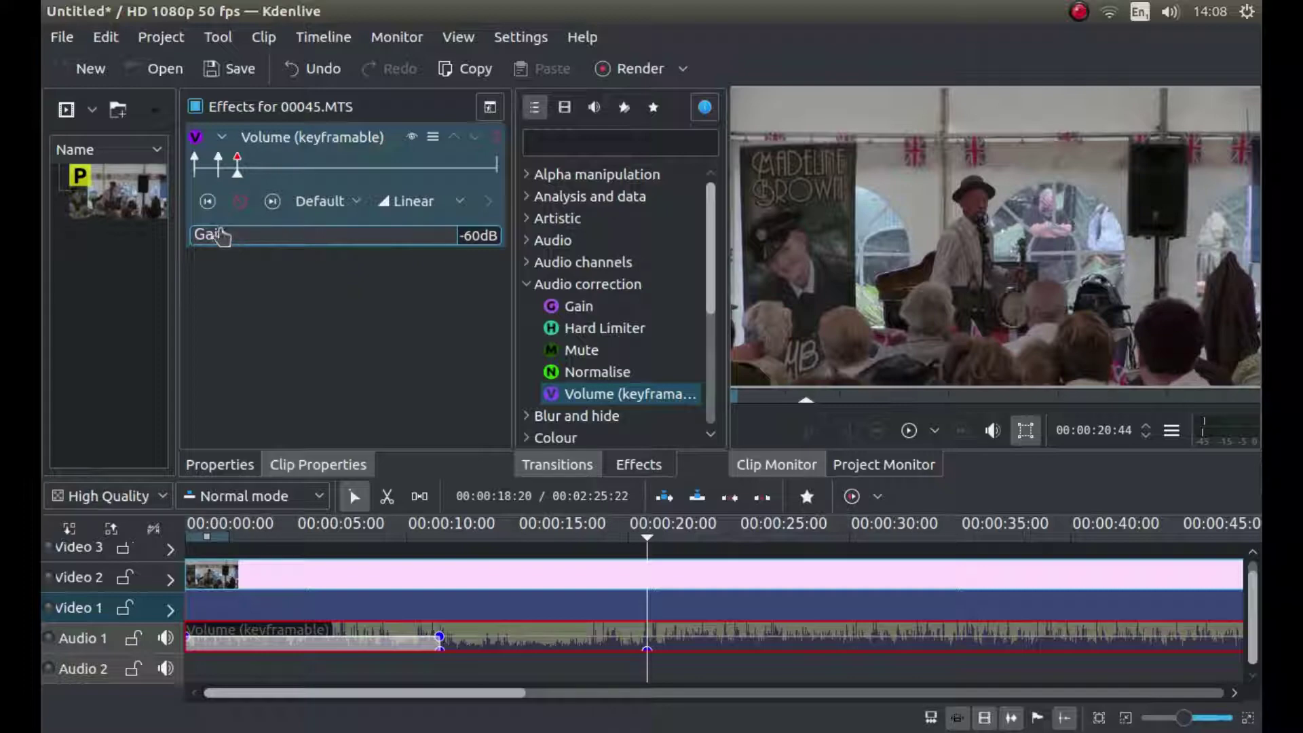
pyautogui.moveTo(228, 239); pyautogui.dragTo(325, 242)
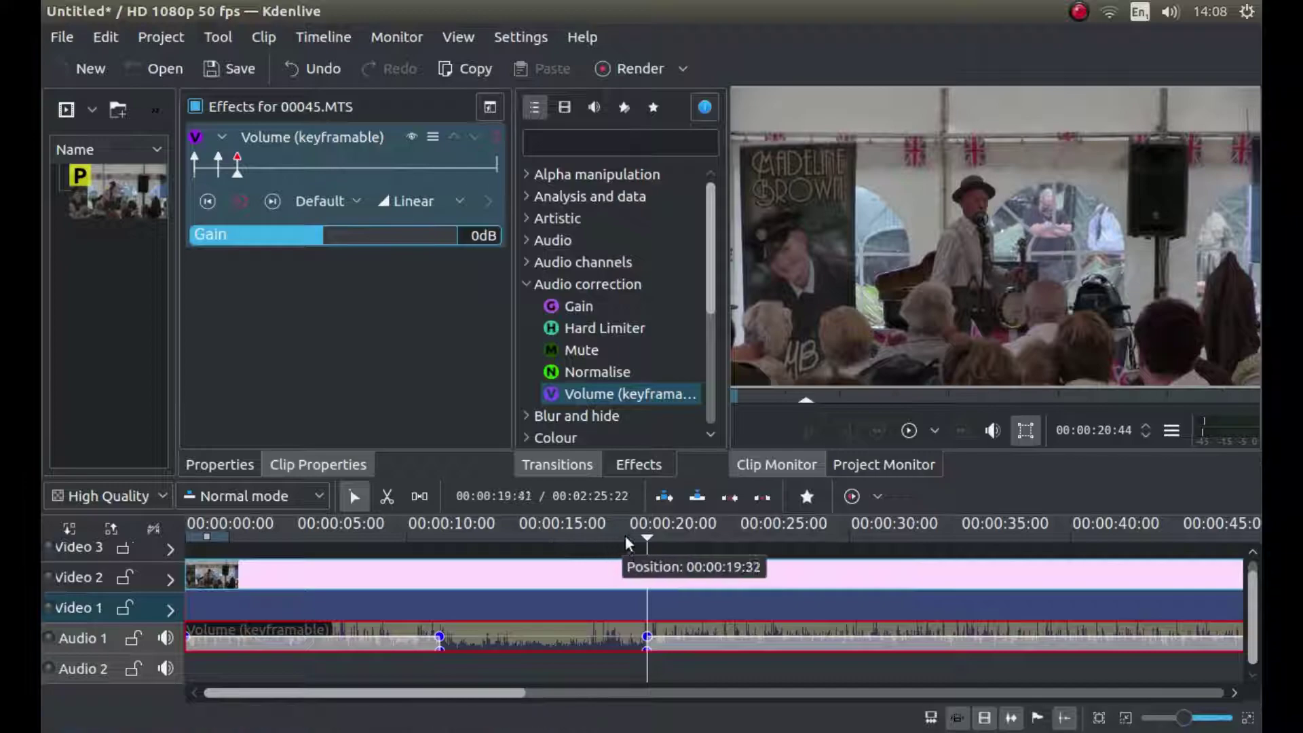
pyautogui.moveTo(646, 532); pyautogui.dragTo(690, 566)
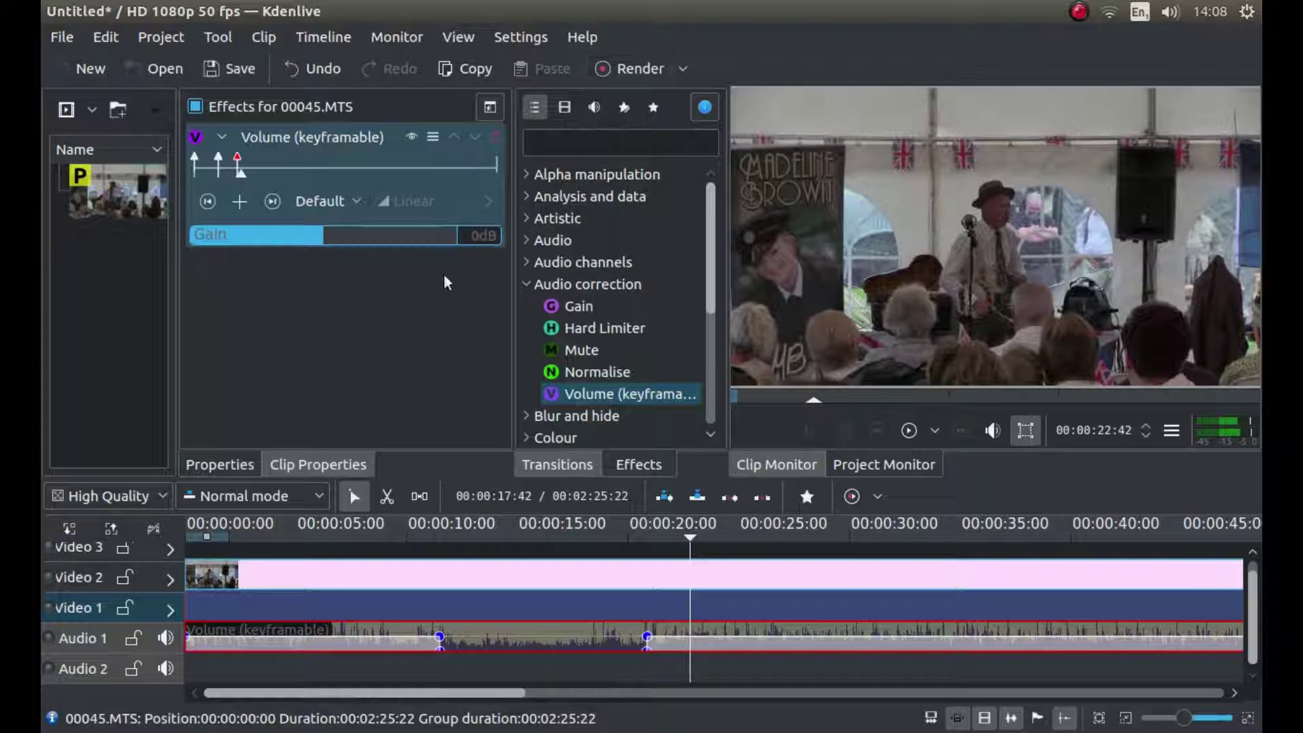
pyautogui.moveTo(689, 544); pyautogui.dragTo(378, 551)
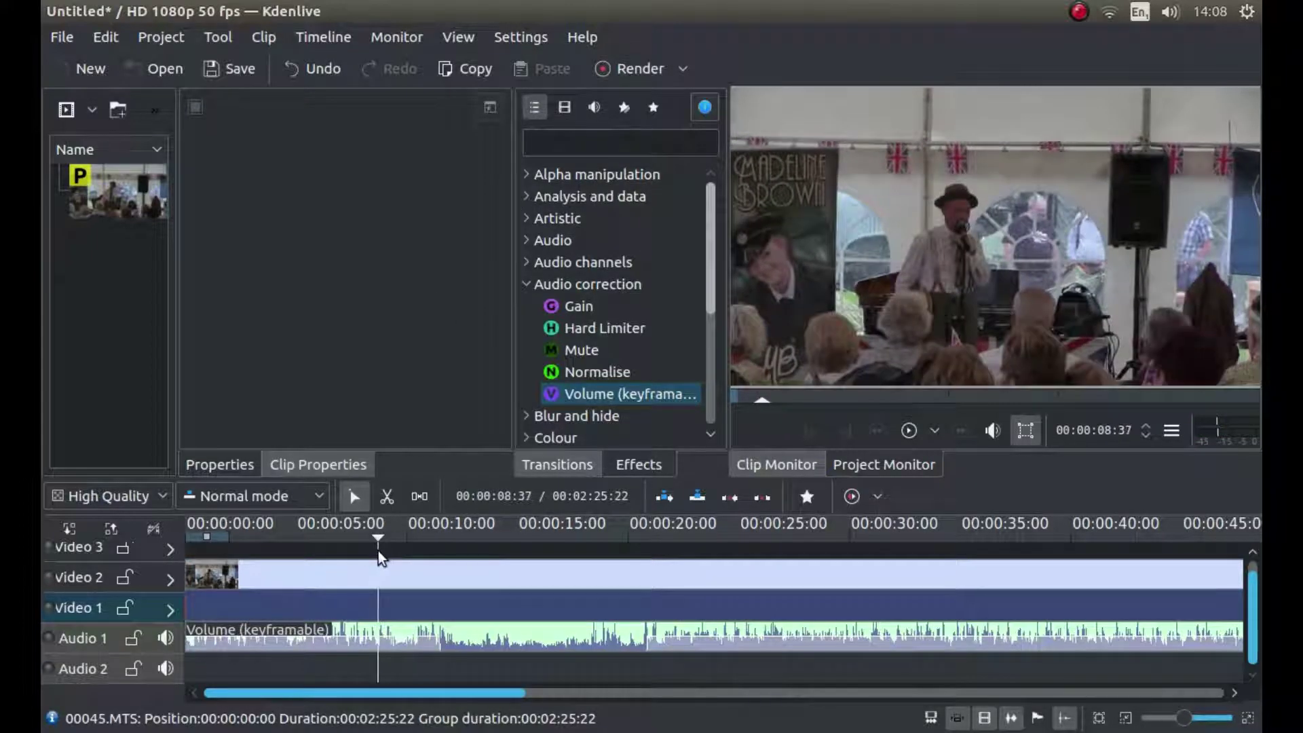
pyautogui.click(523, 628)
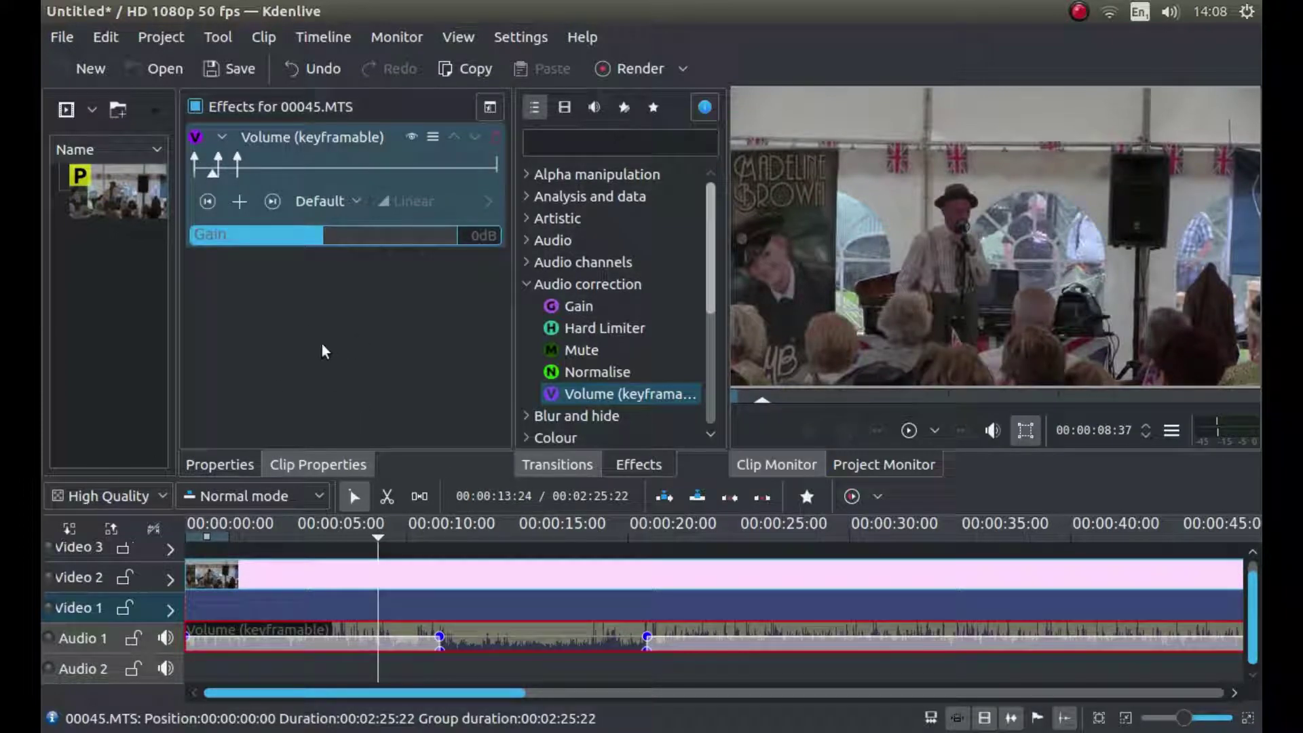